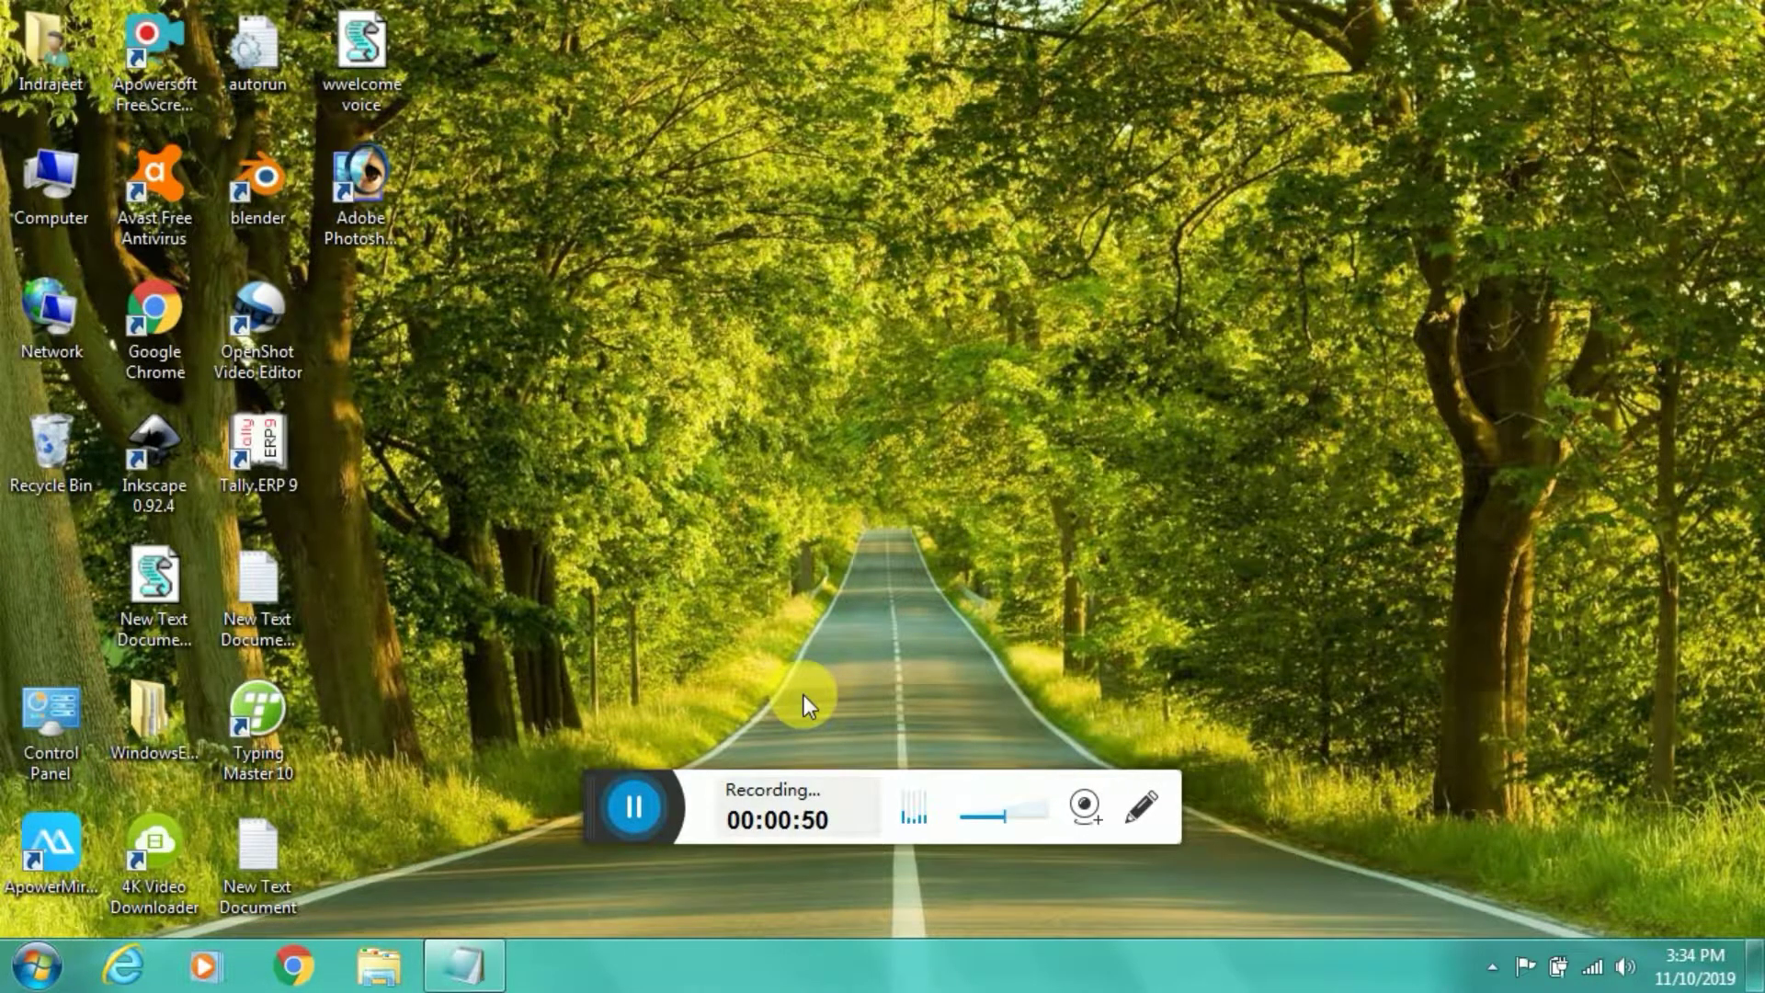
Create and open a new text document on the desktop, and paste in the VBScript code that speaks a welcome message.
right_click(880, 632)
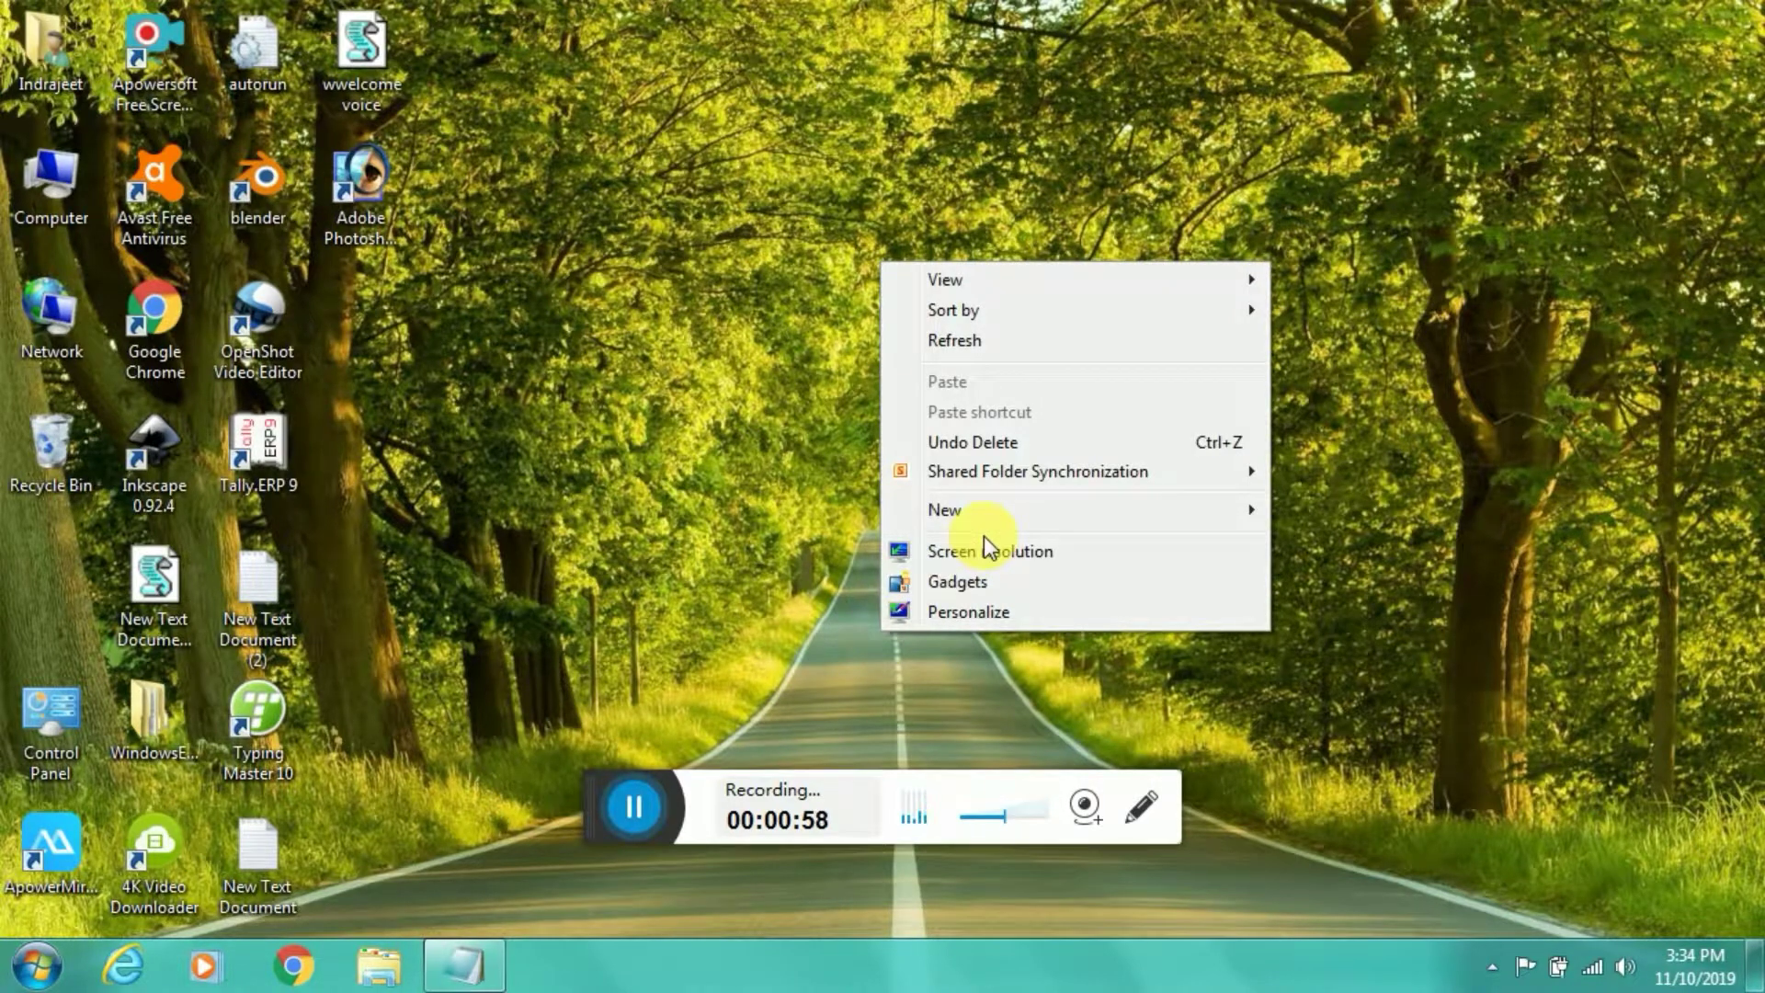
mouse_move(984, 525)
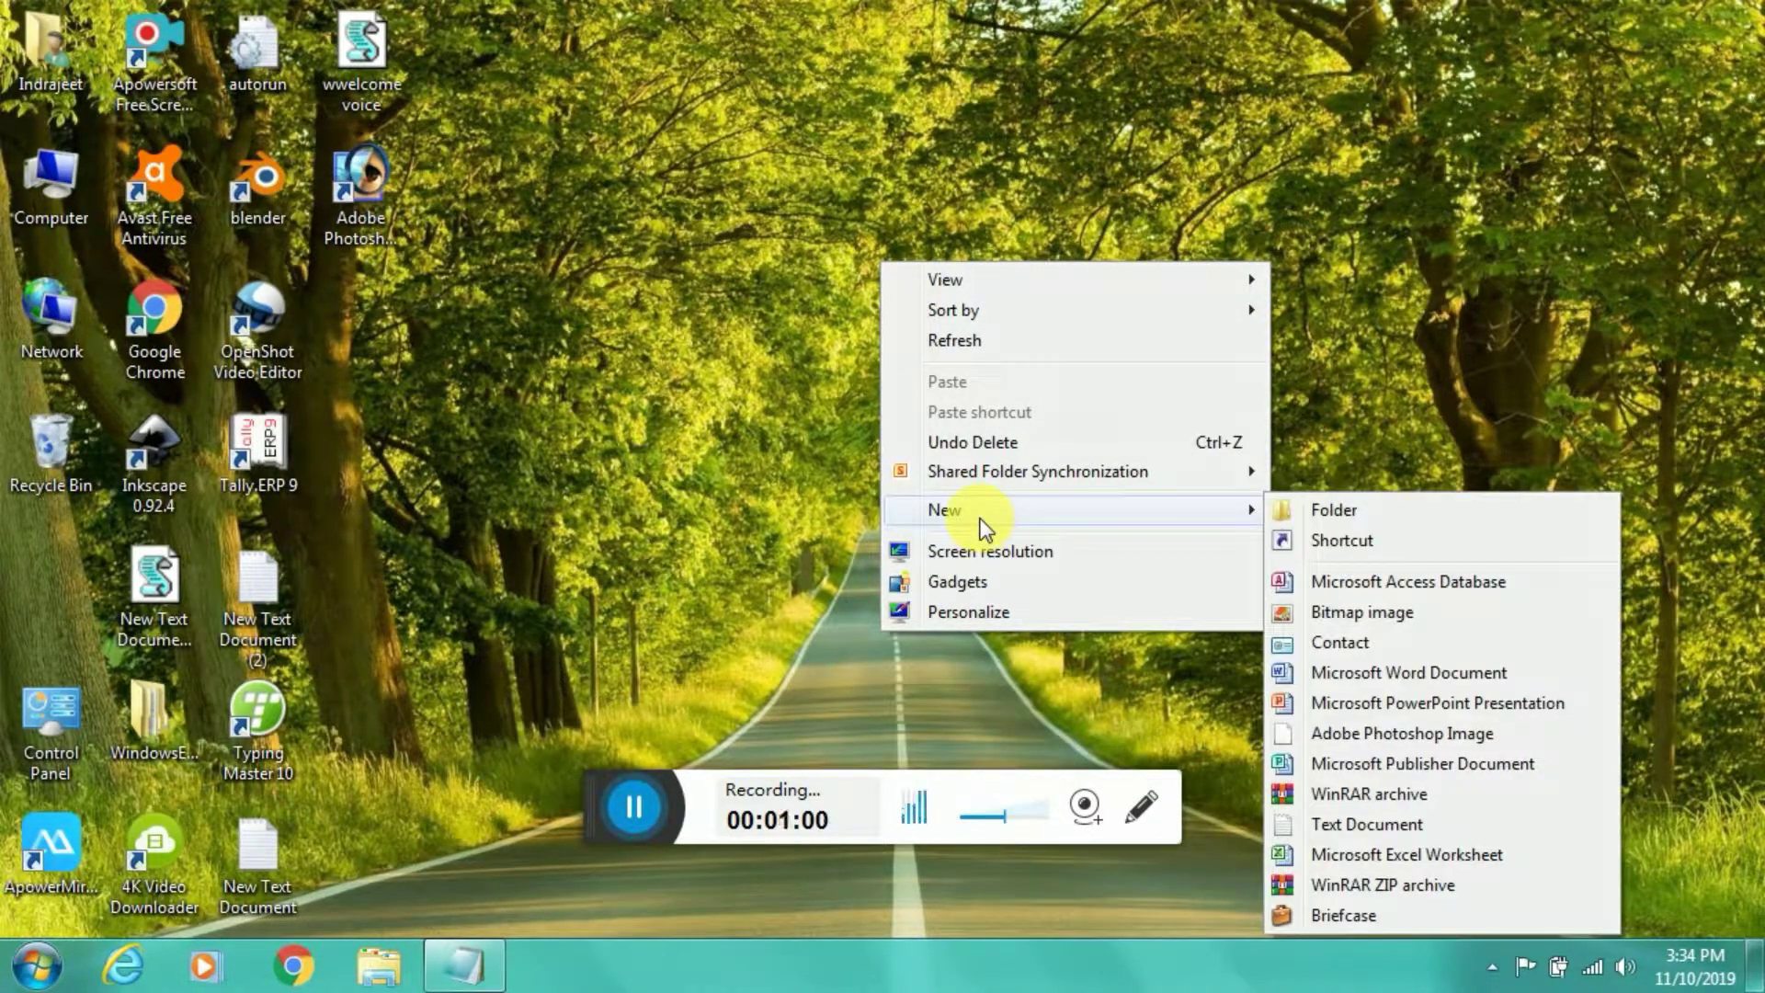
left_click(1378, 825)
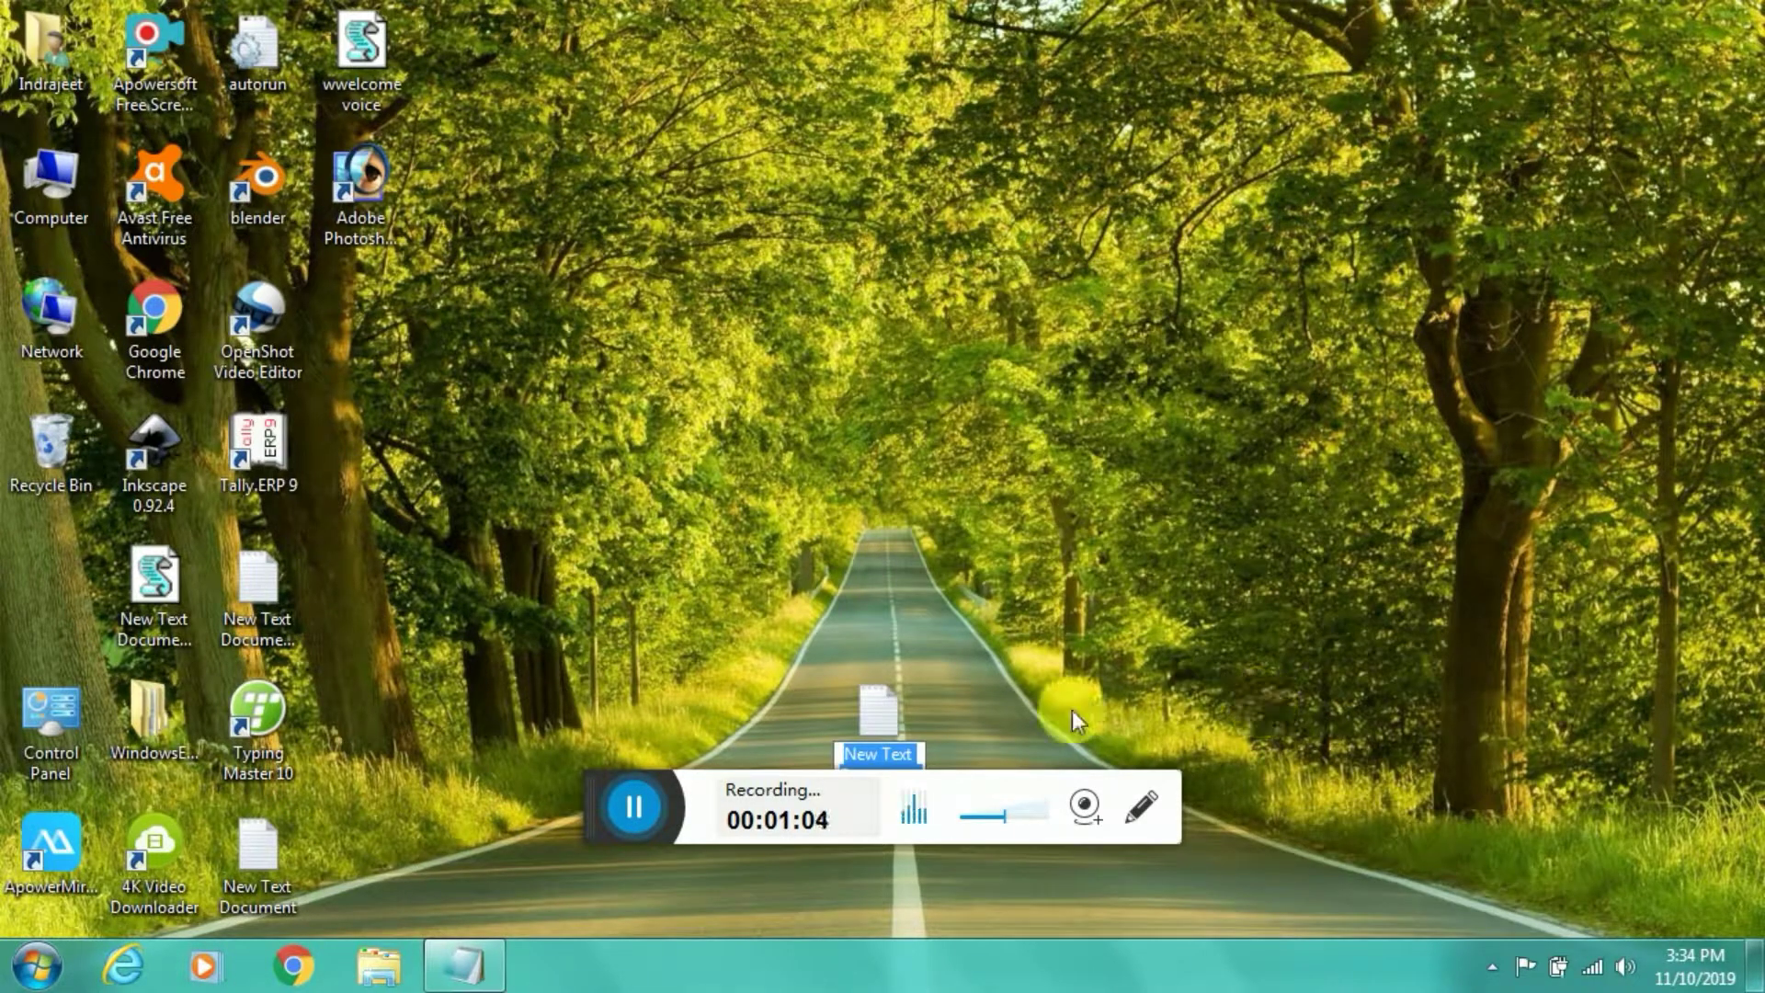
double_click(897, 708)
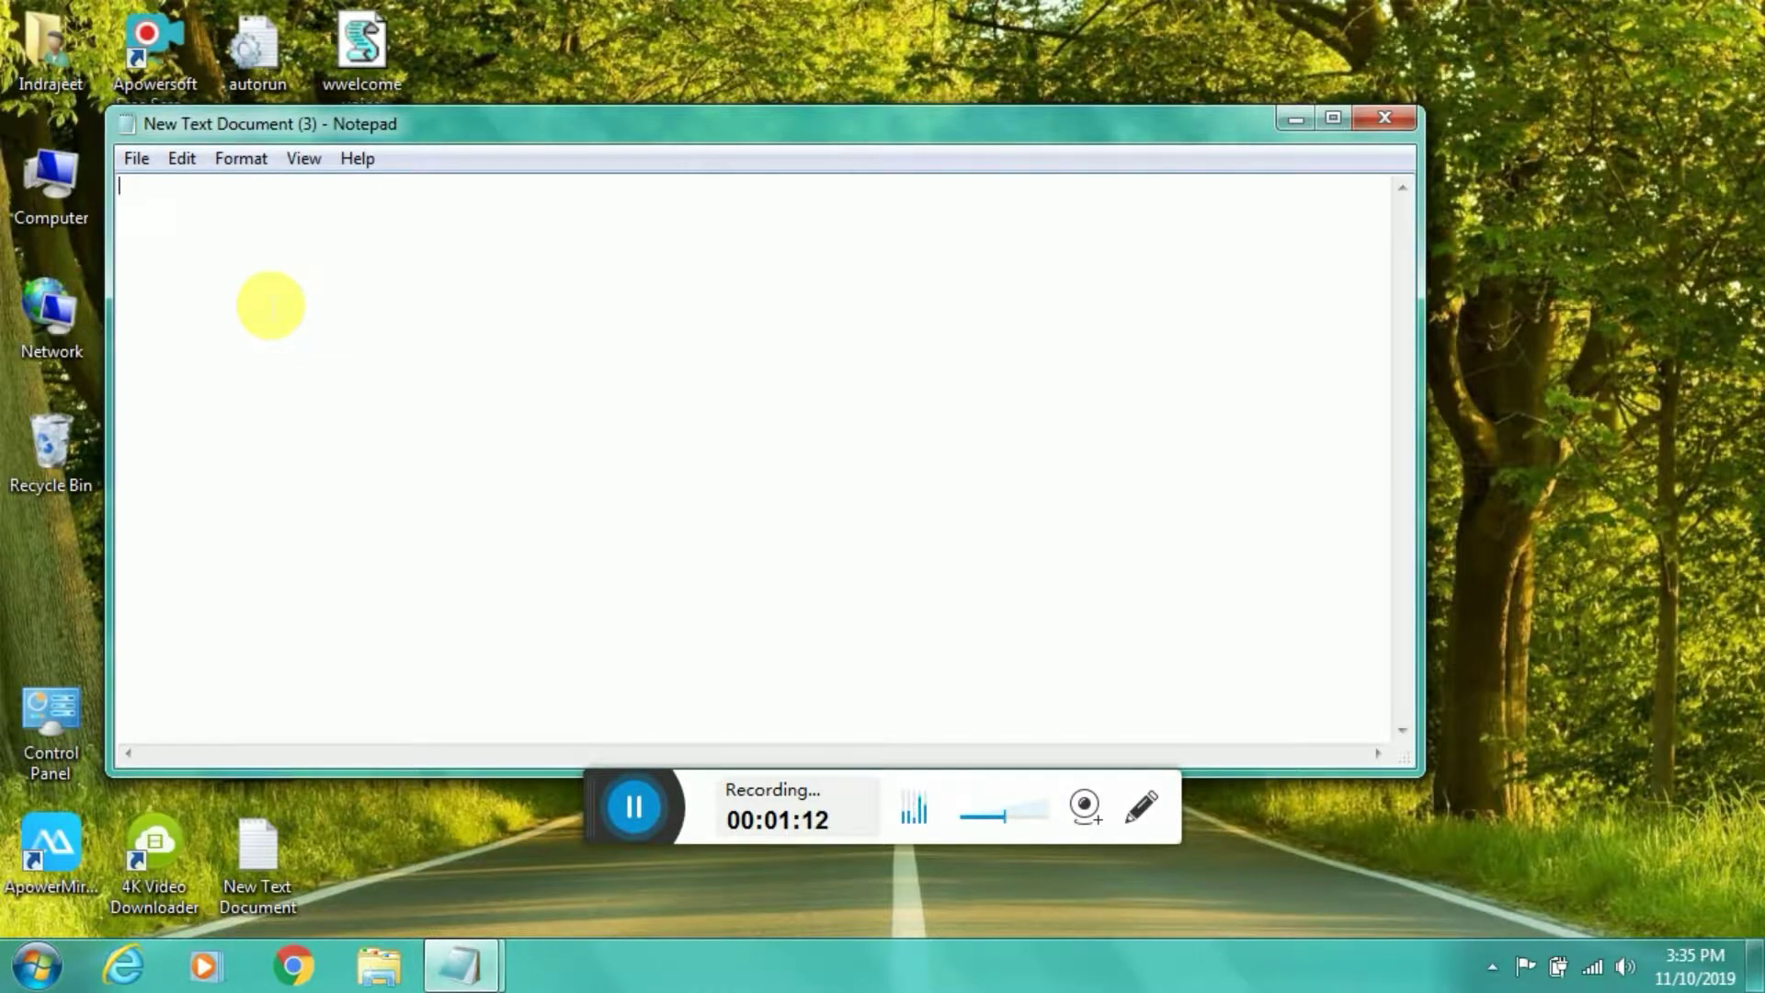
right_click(270, 304)
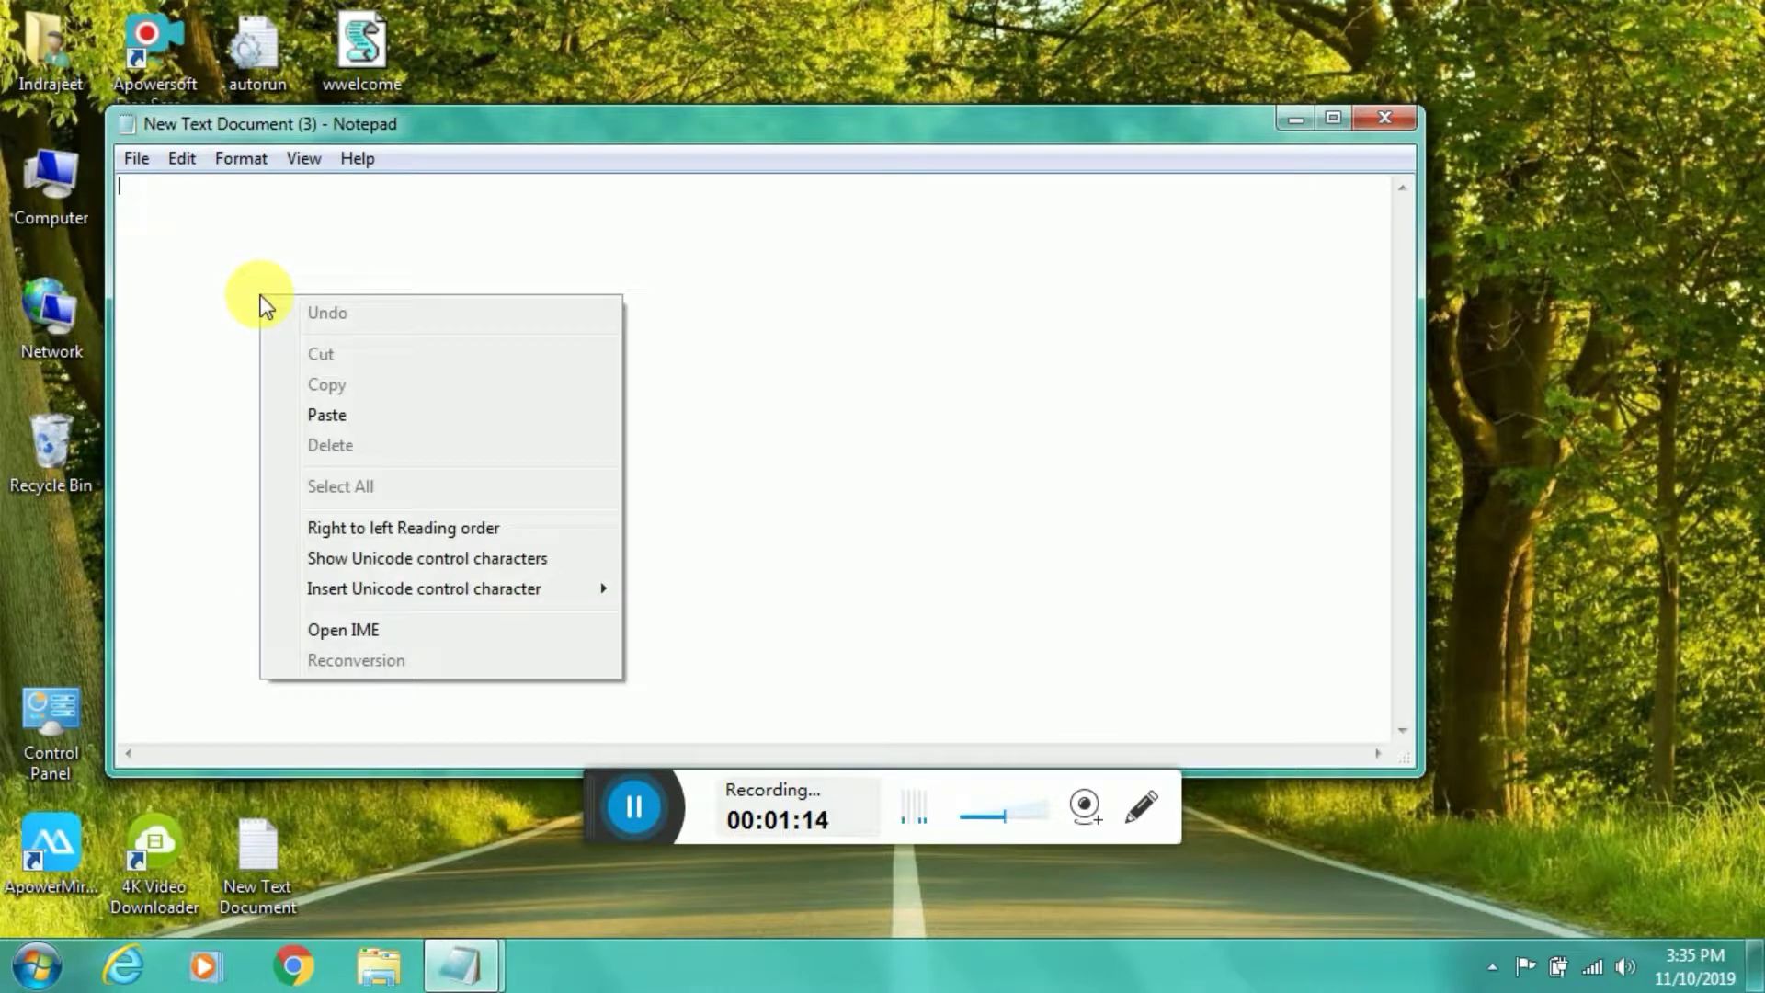
left_click(330, 415)
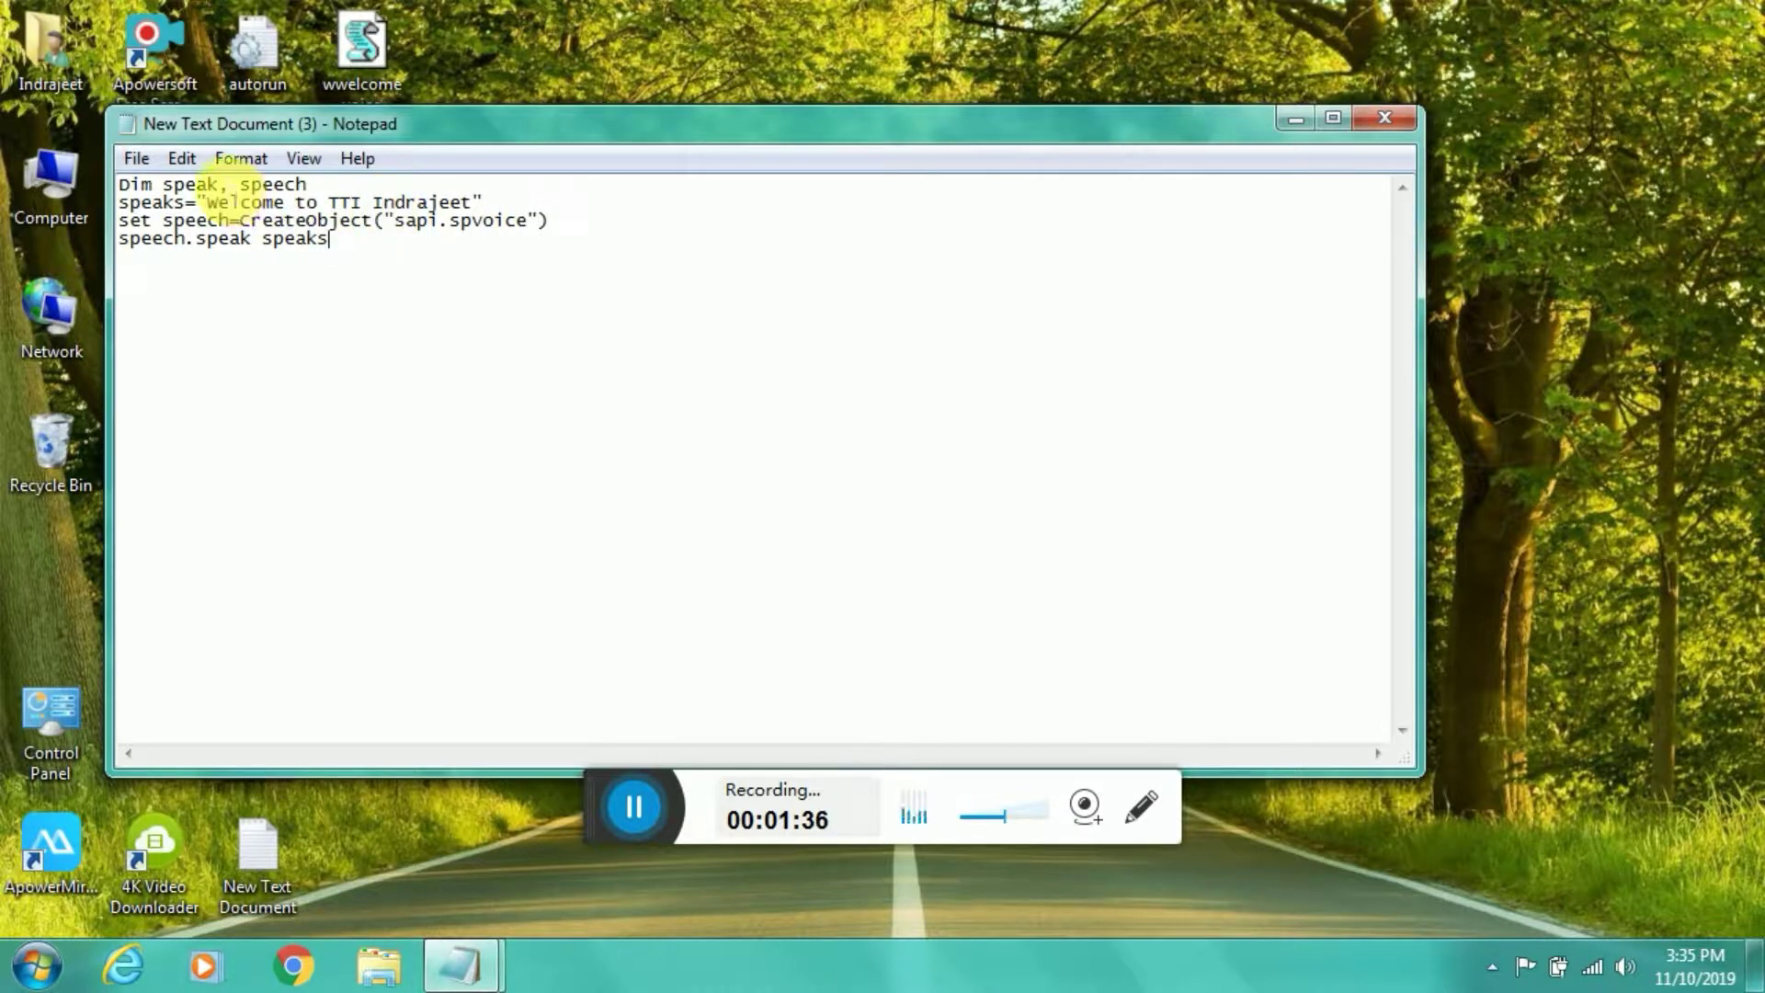
Save the script to the desktop under a name made of TTI and the owner's first name with the extension .VBS, and close it.
left_click(134, 161)
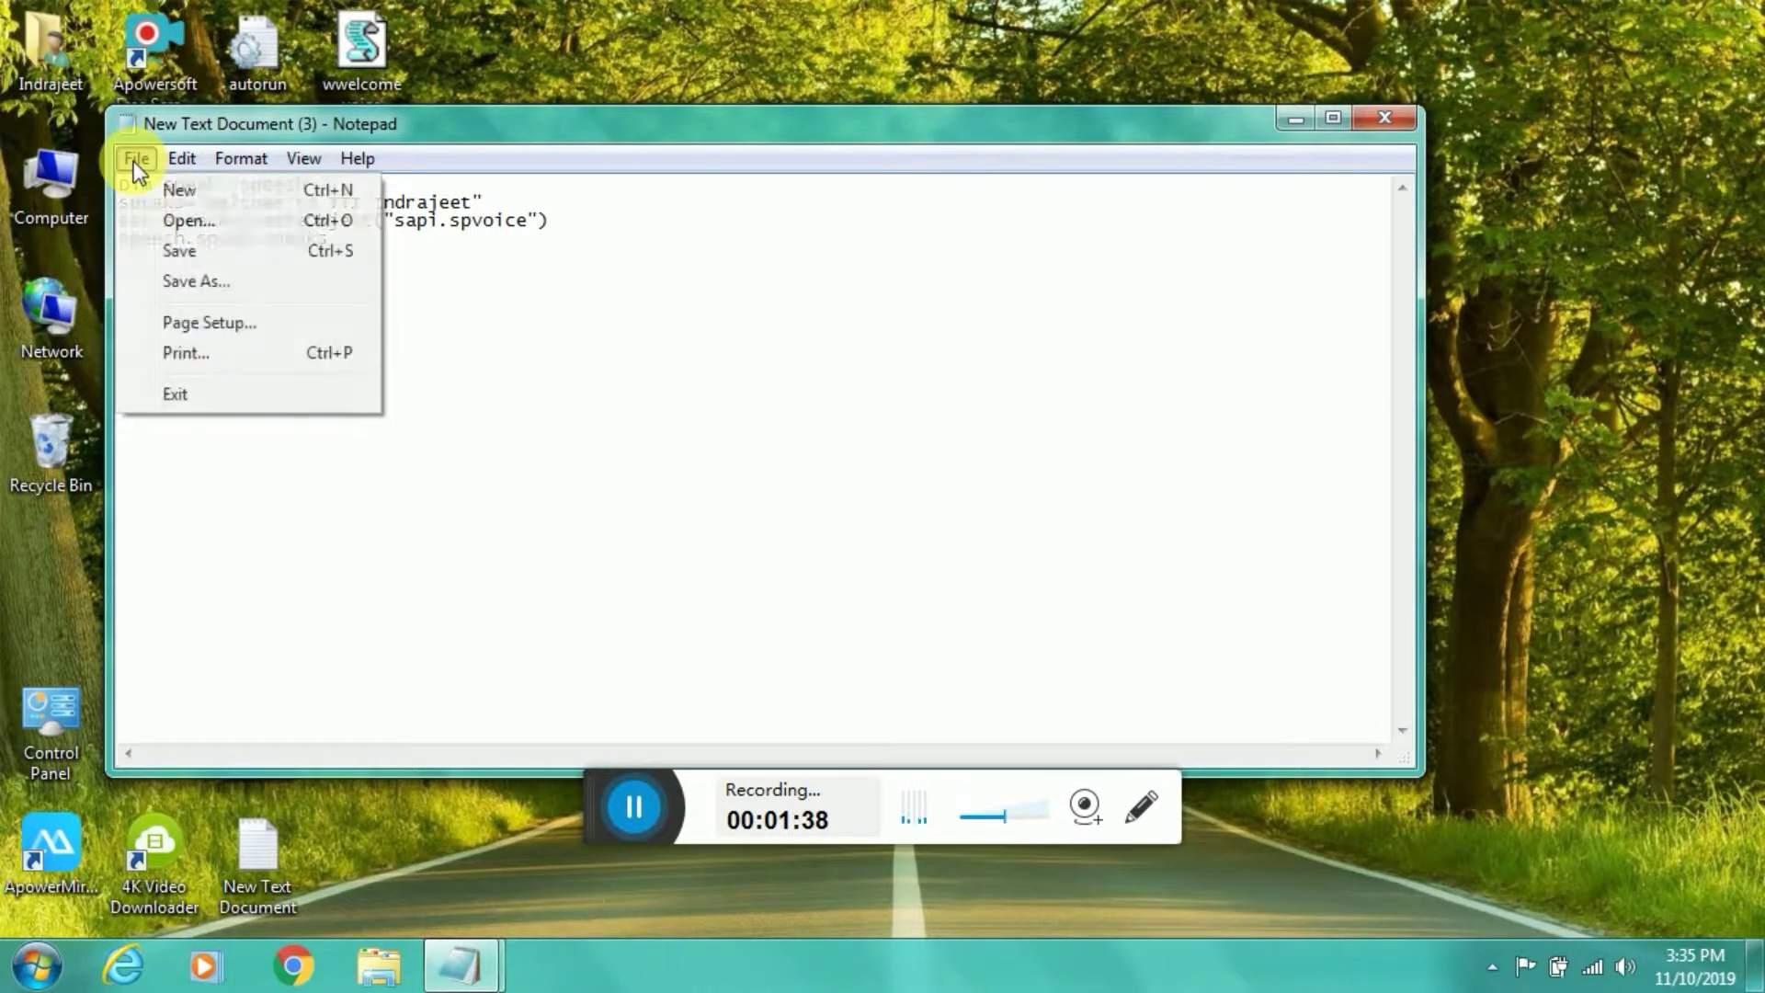
left_click(187, 283)
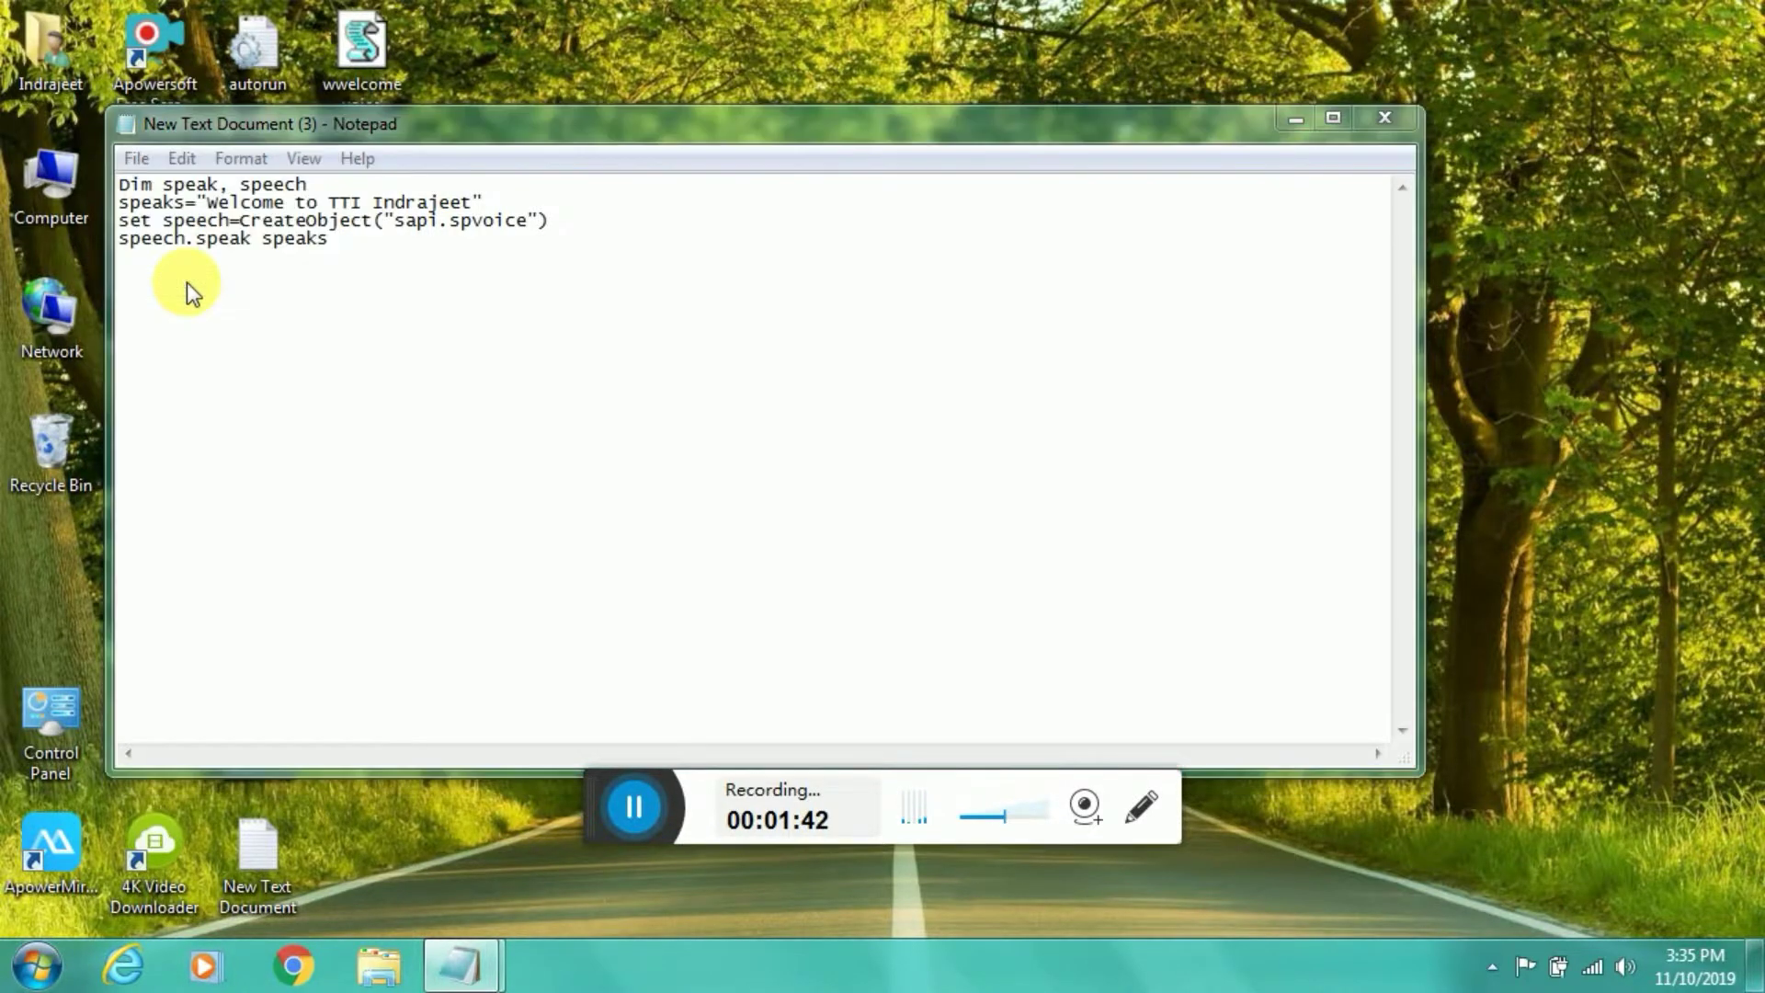
left_click(644, 581)
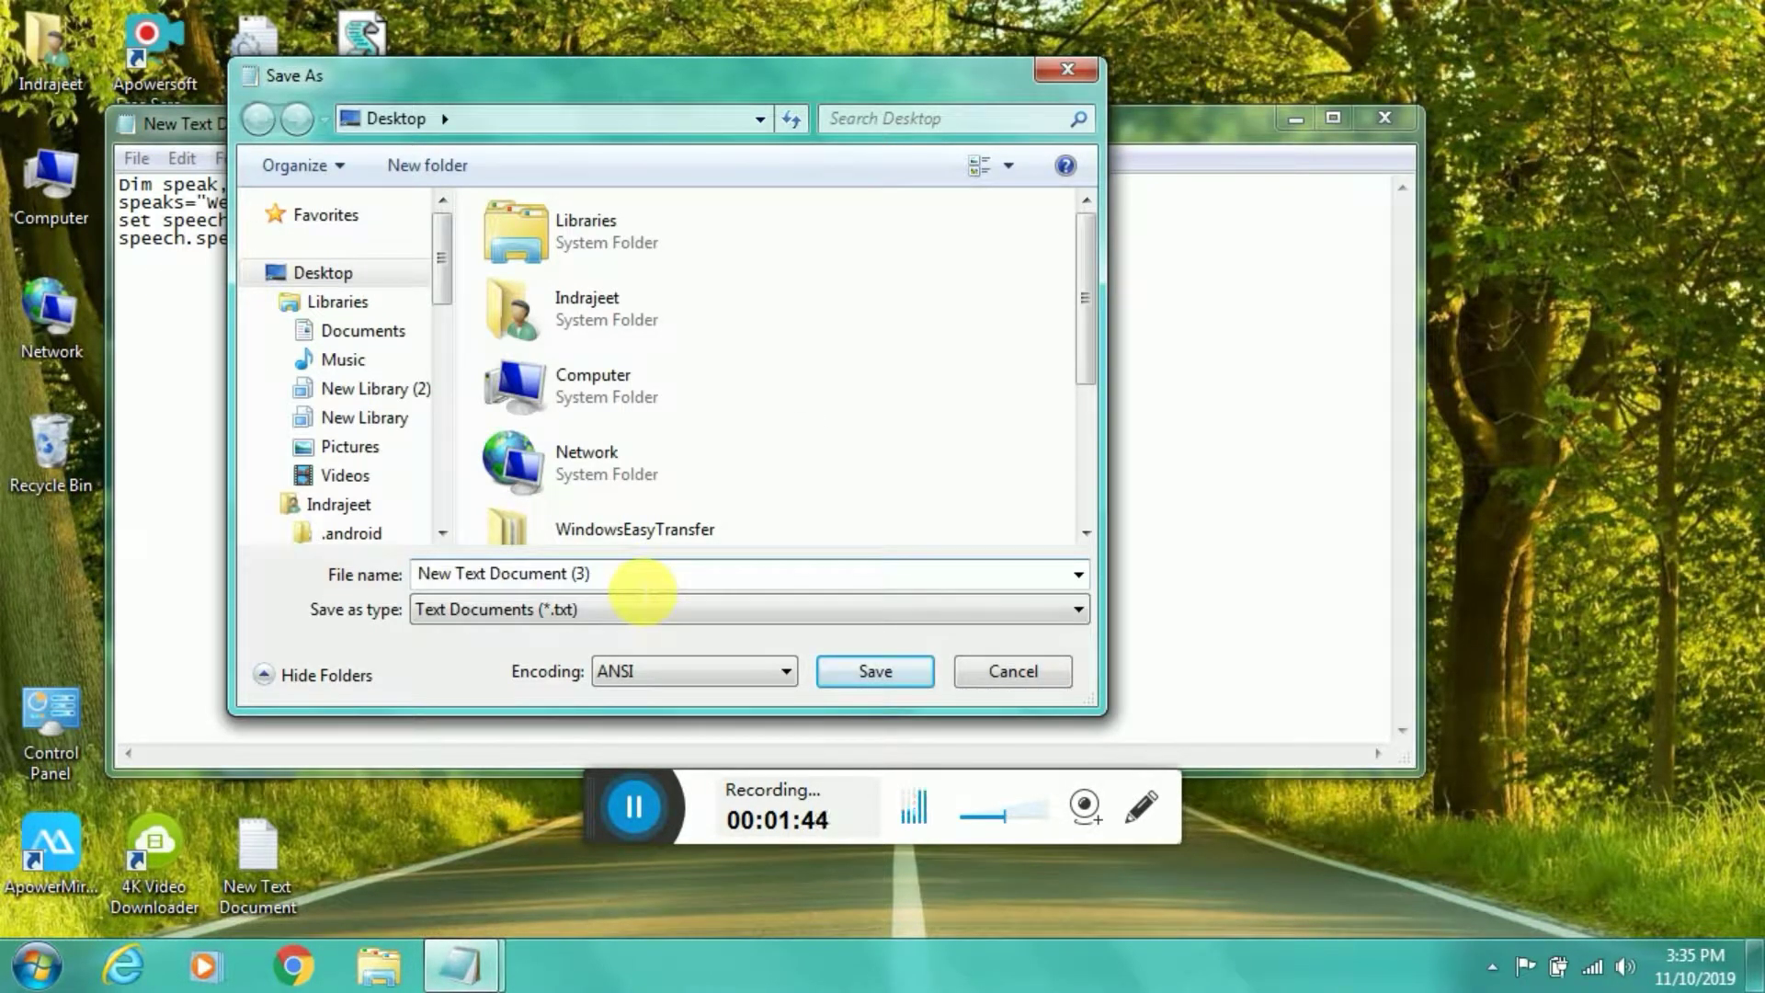
key("BackSpace")
key("BackSpace")
key("BackSpace")
key("BackSpace")
key("BackSpace")
key("BackSpace")
key("BackSpace")
key("BackSpace")
key("BackSpace")
key("BackSpace")
key("BackSpace")
key("BackSpace")
key("BackSpace")
key("BackSpace")
key("BackSpace")
key("BackSpace")
key("BackSpace")
key("BackSpace")
key("BackSpace")
key("BackSpace")
key("BackSpace")
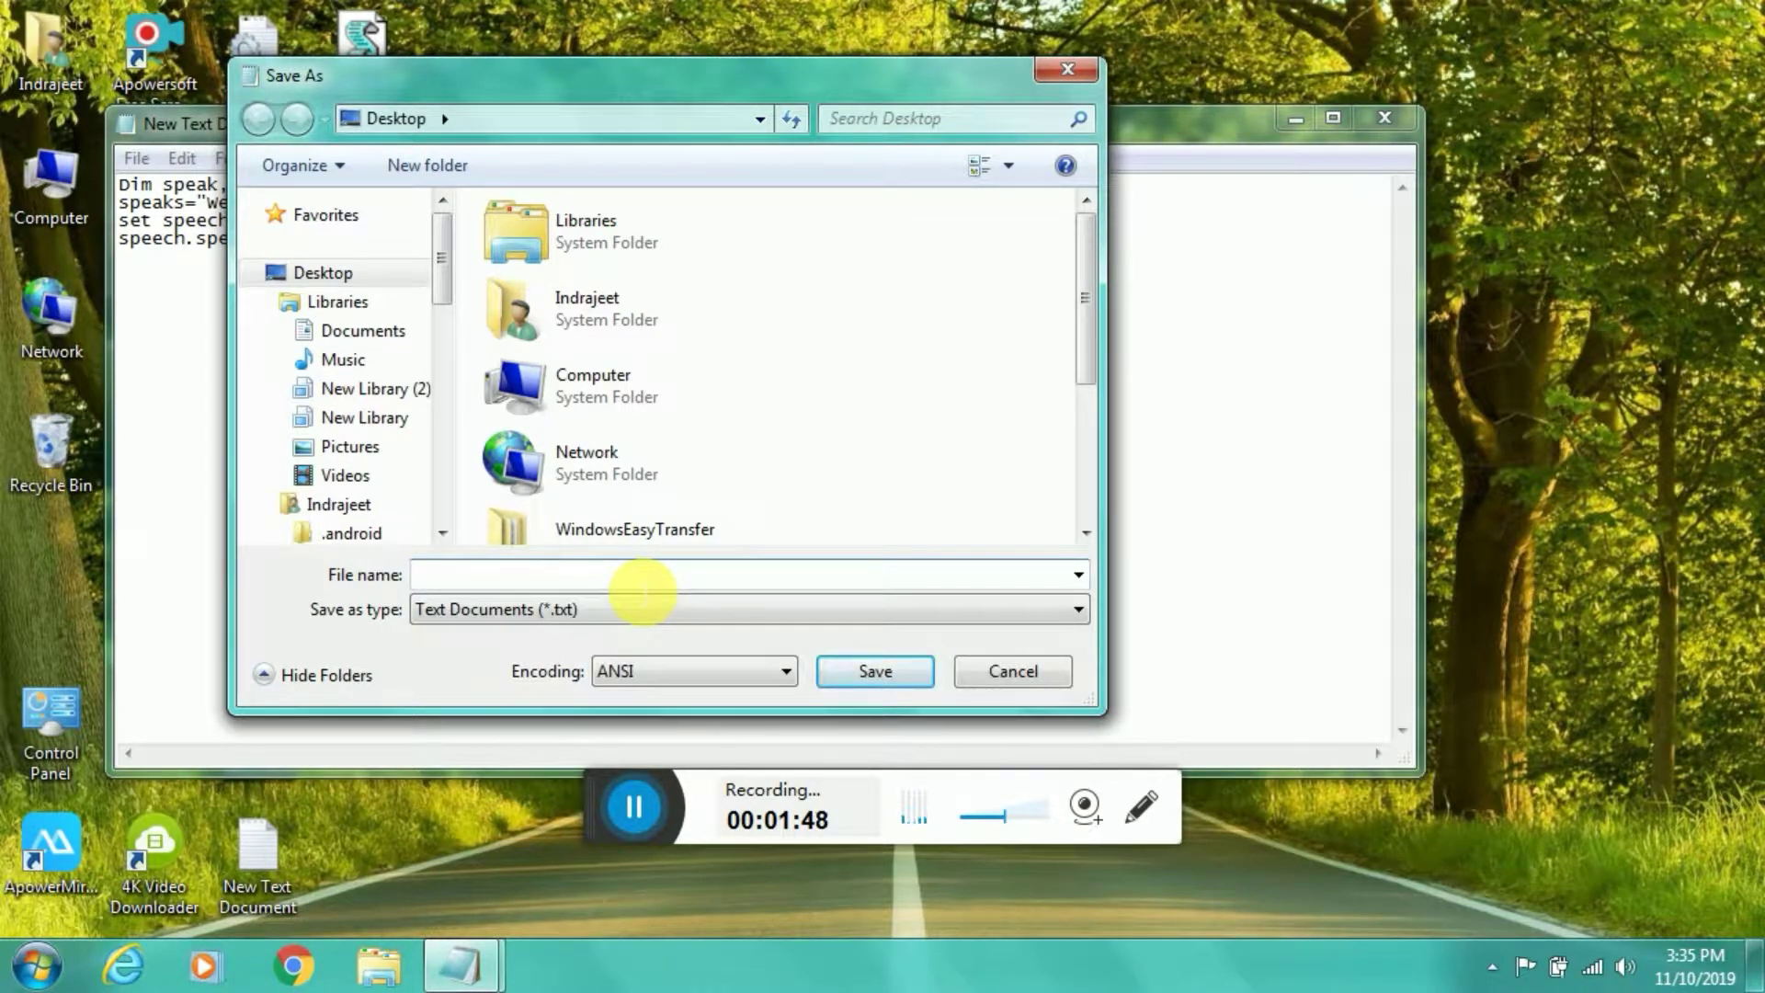
type("TTT")
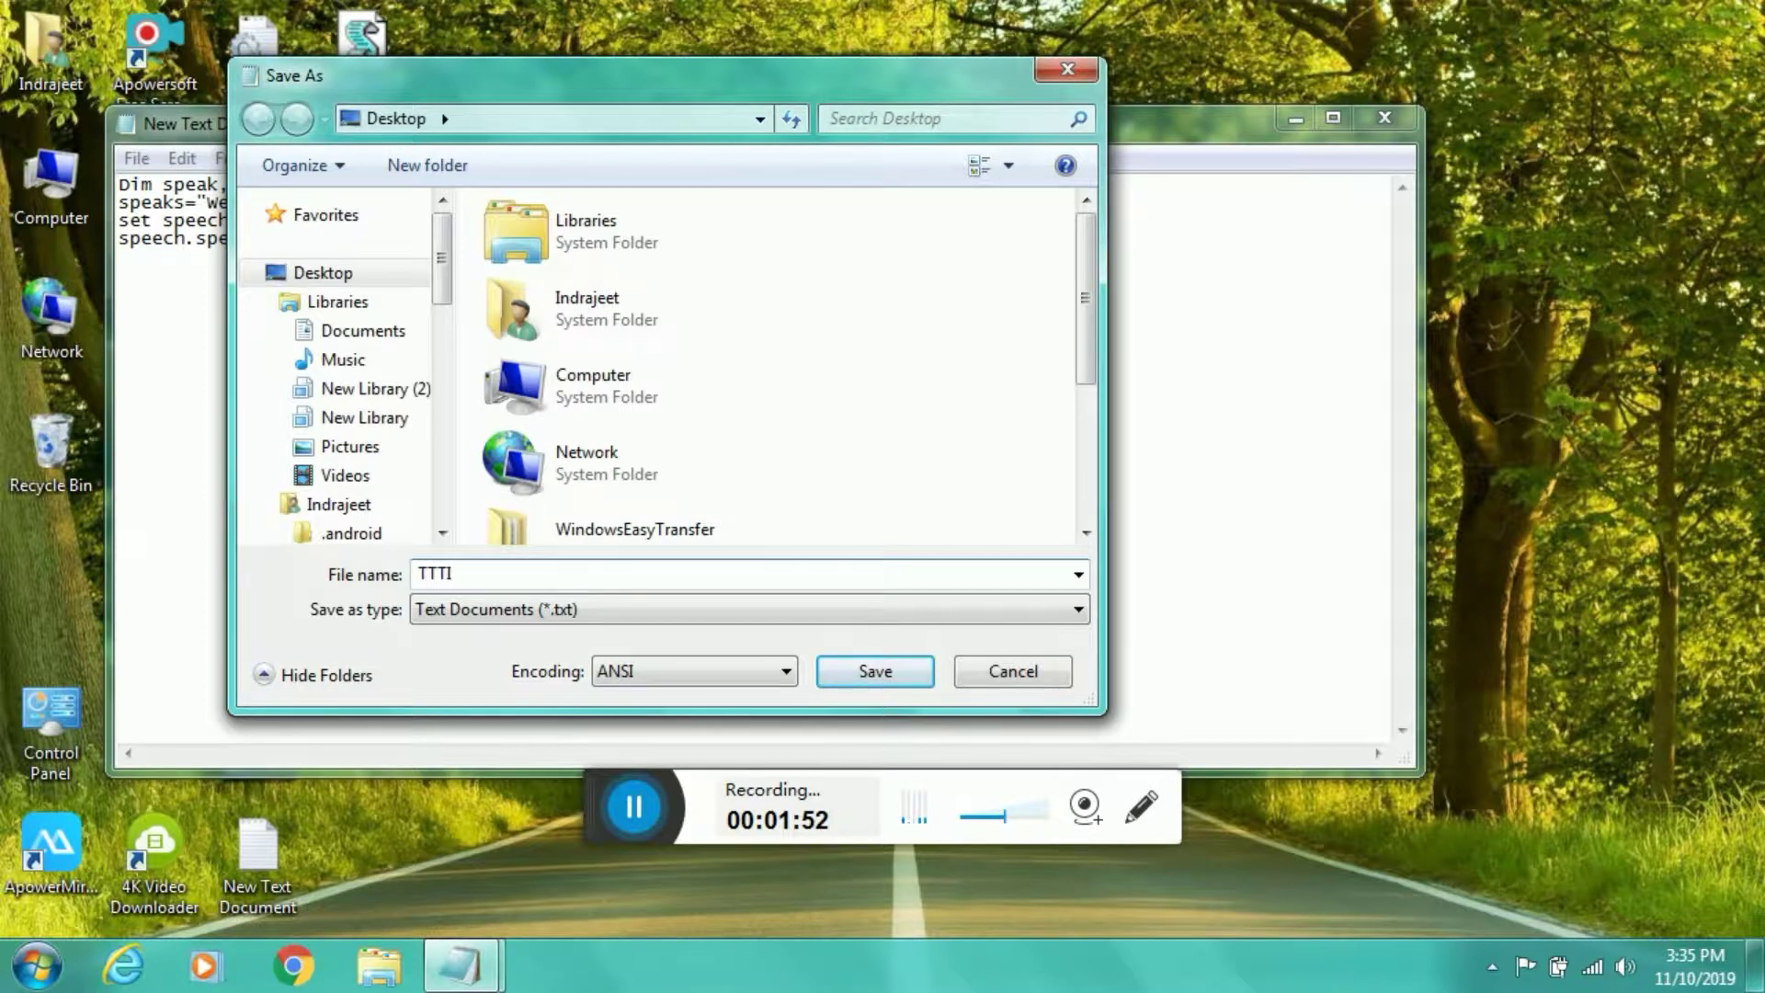
key("BackSpace")
type("I INDRAJEET")
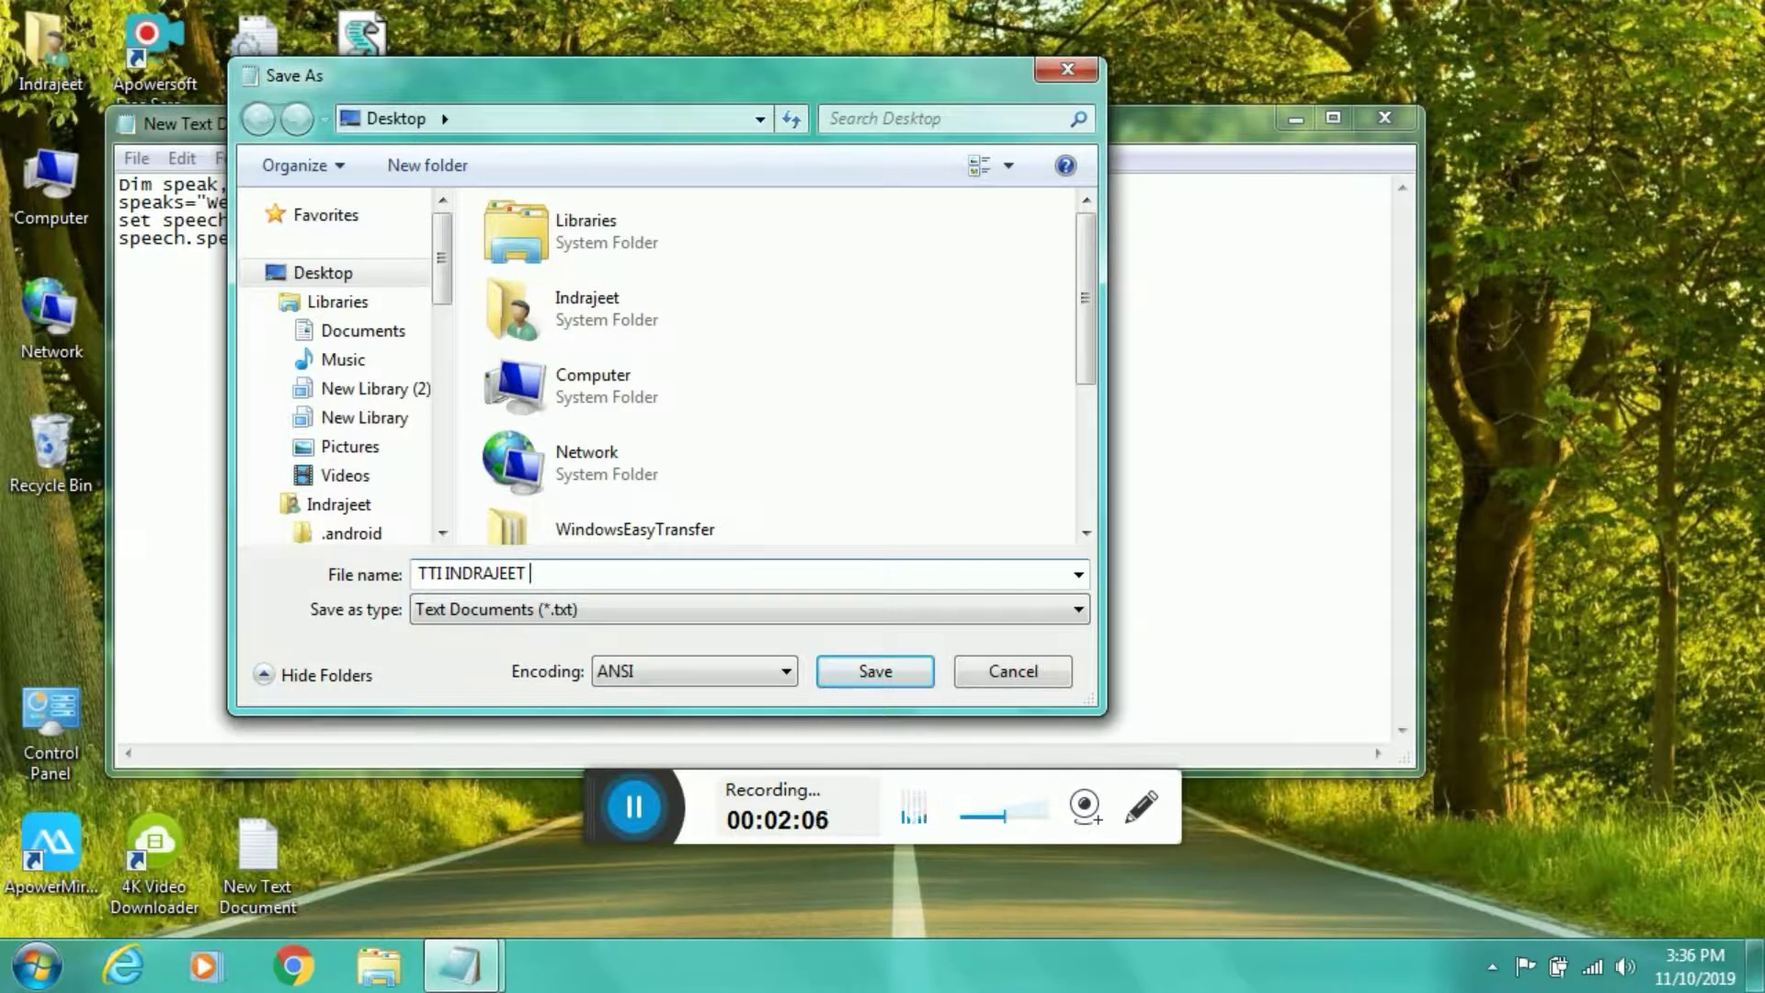
type(".VBS")
left_click(876, 674)
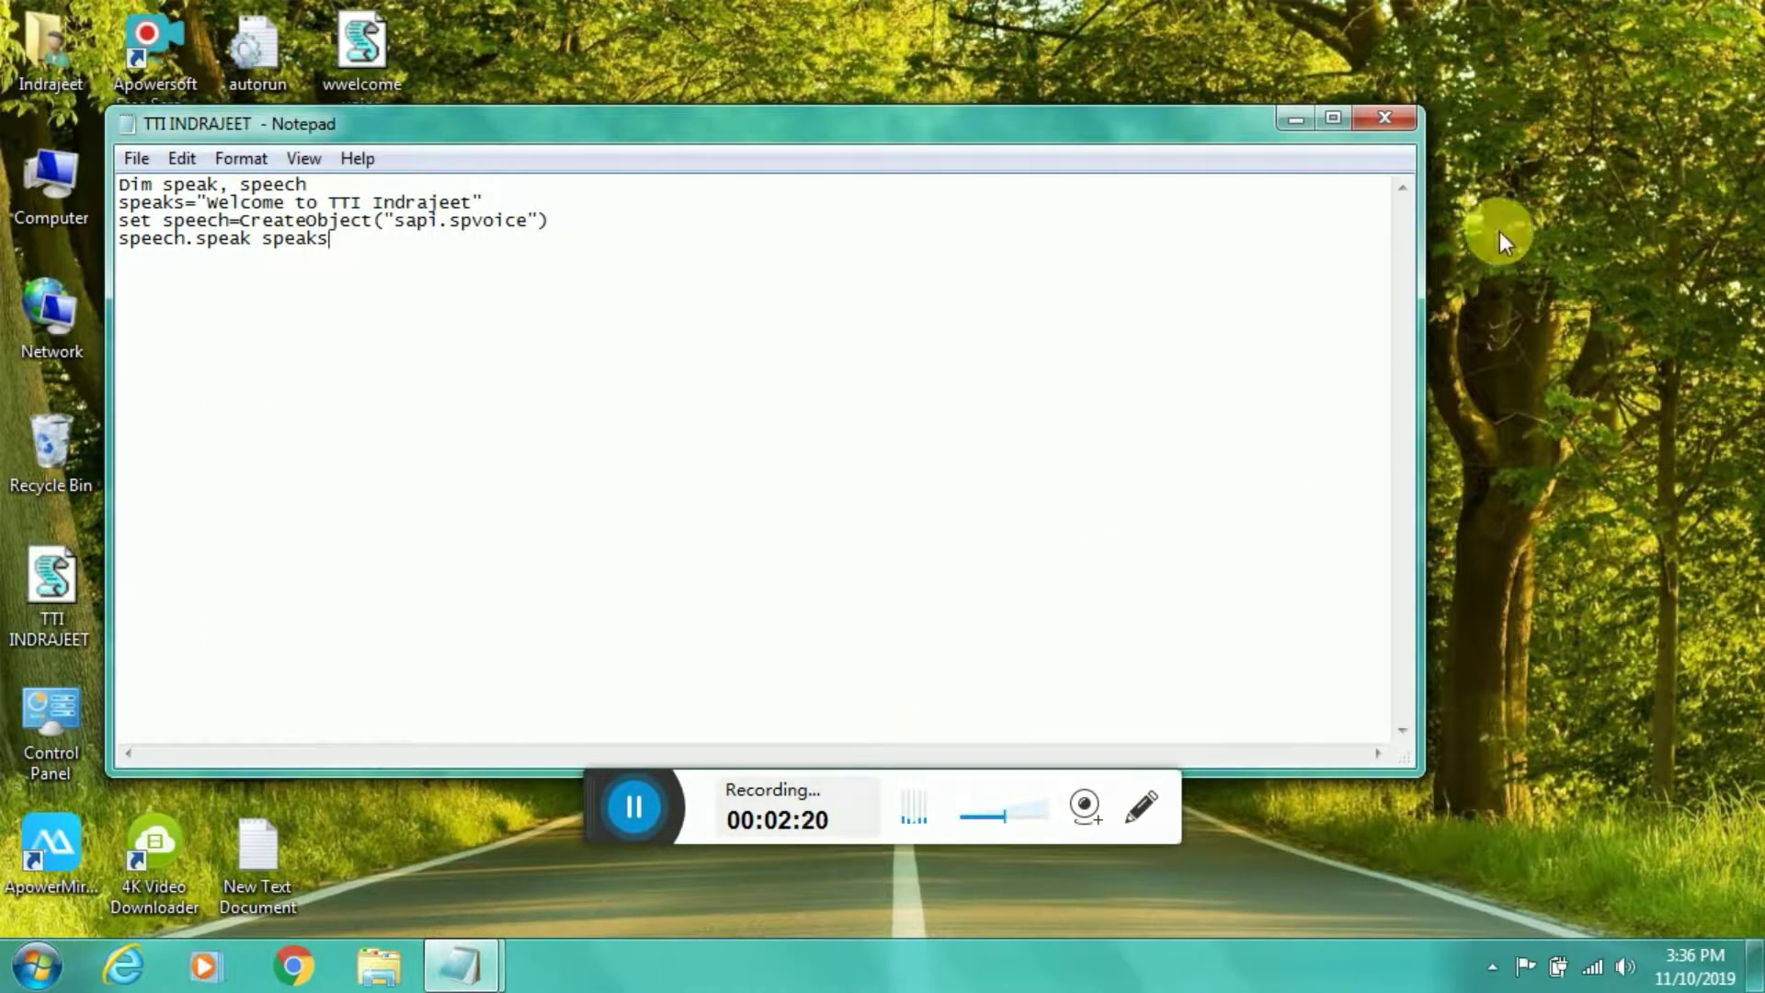
left_click(1389, 117)
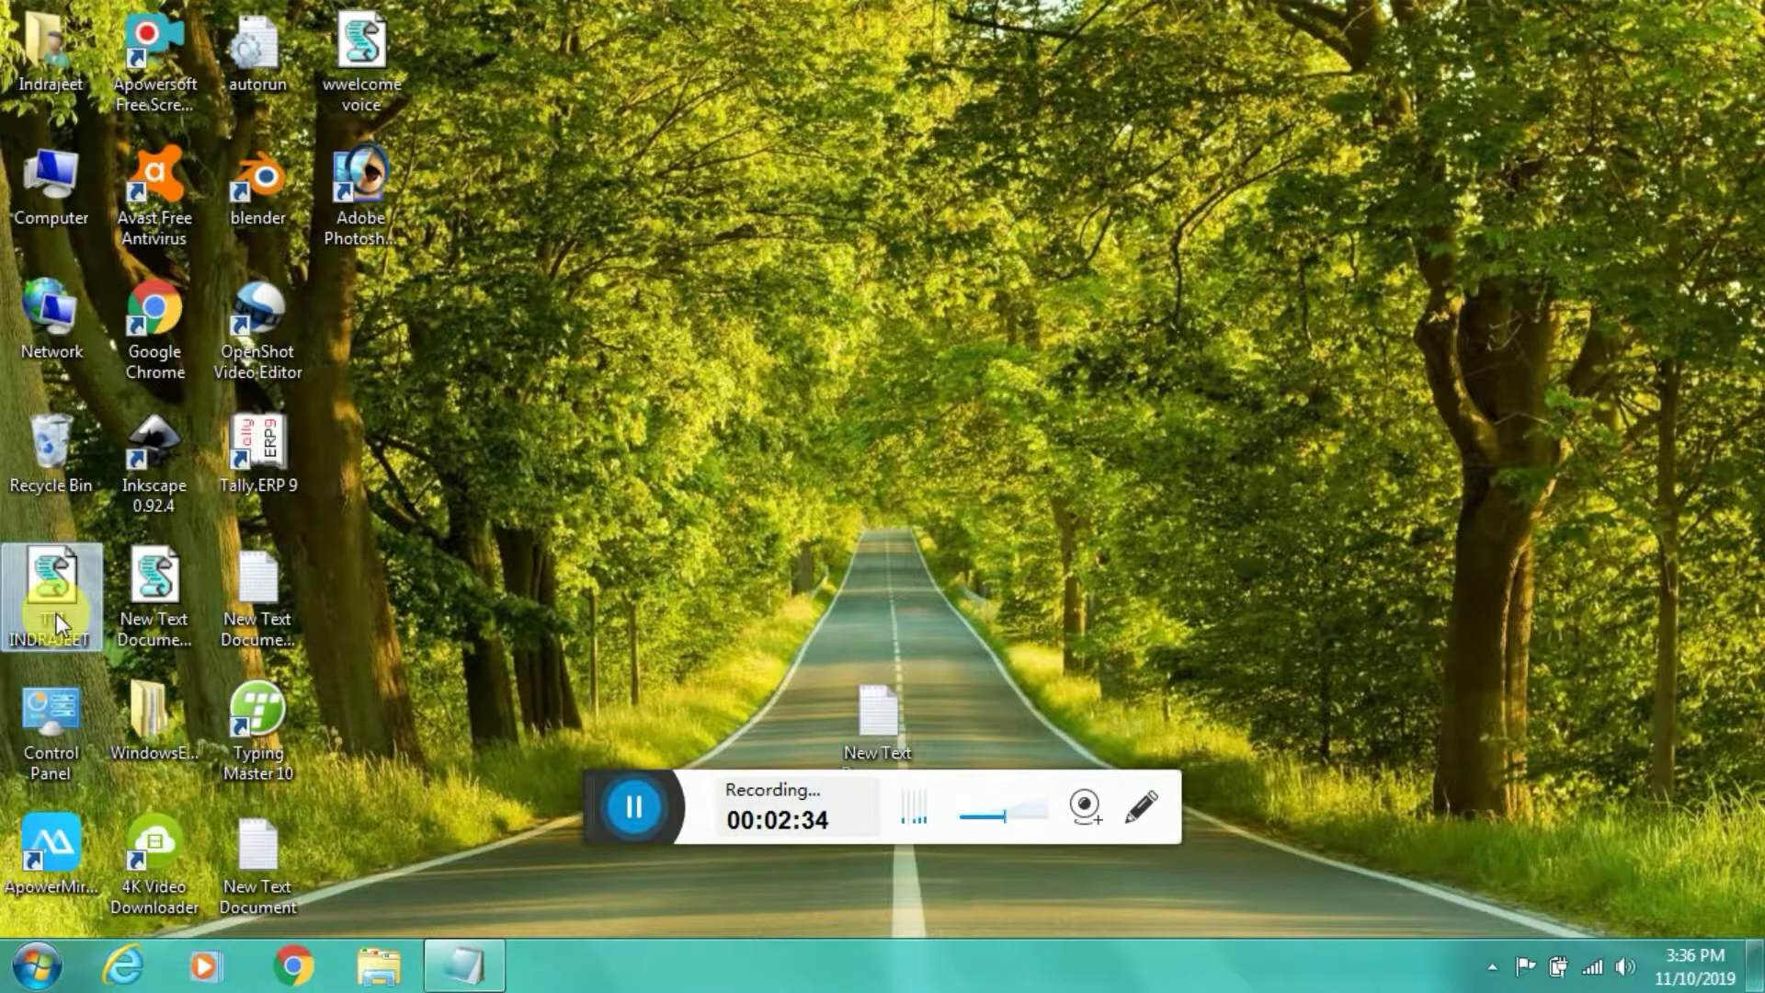
left_click(490, 546)
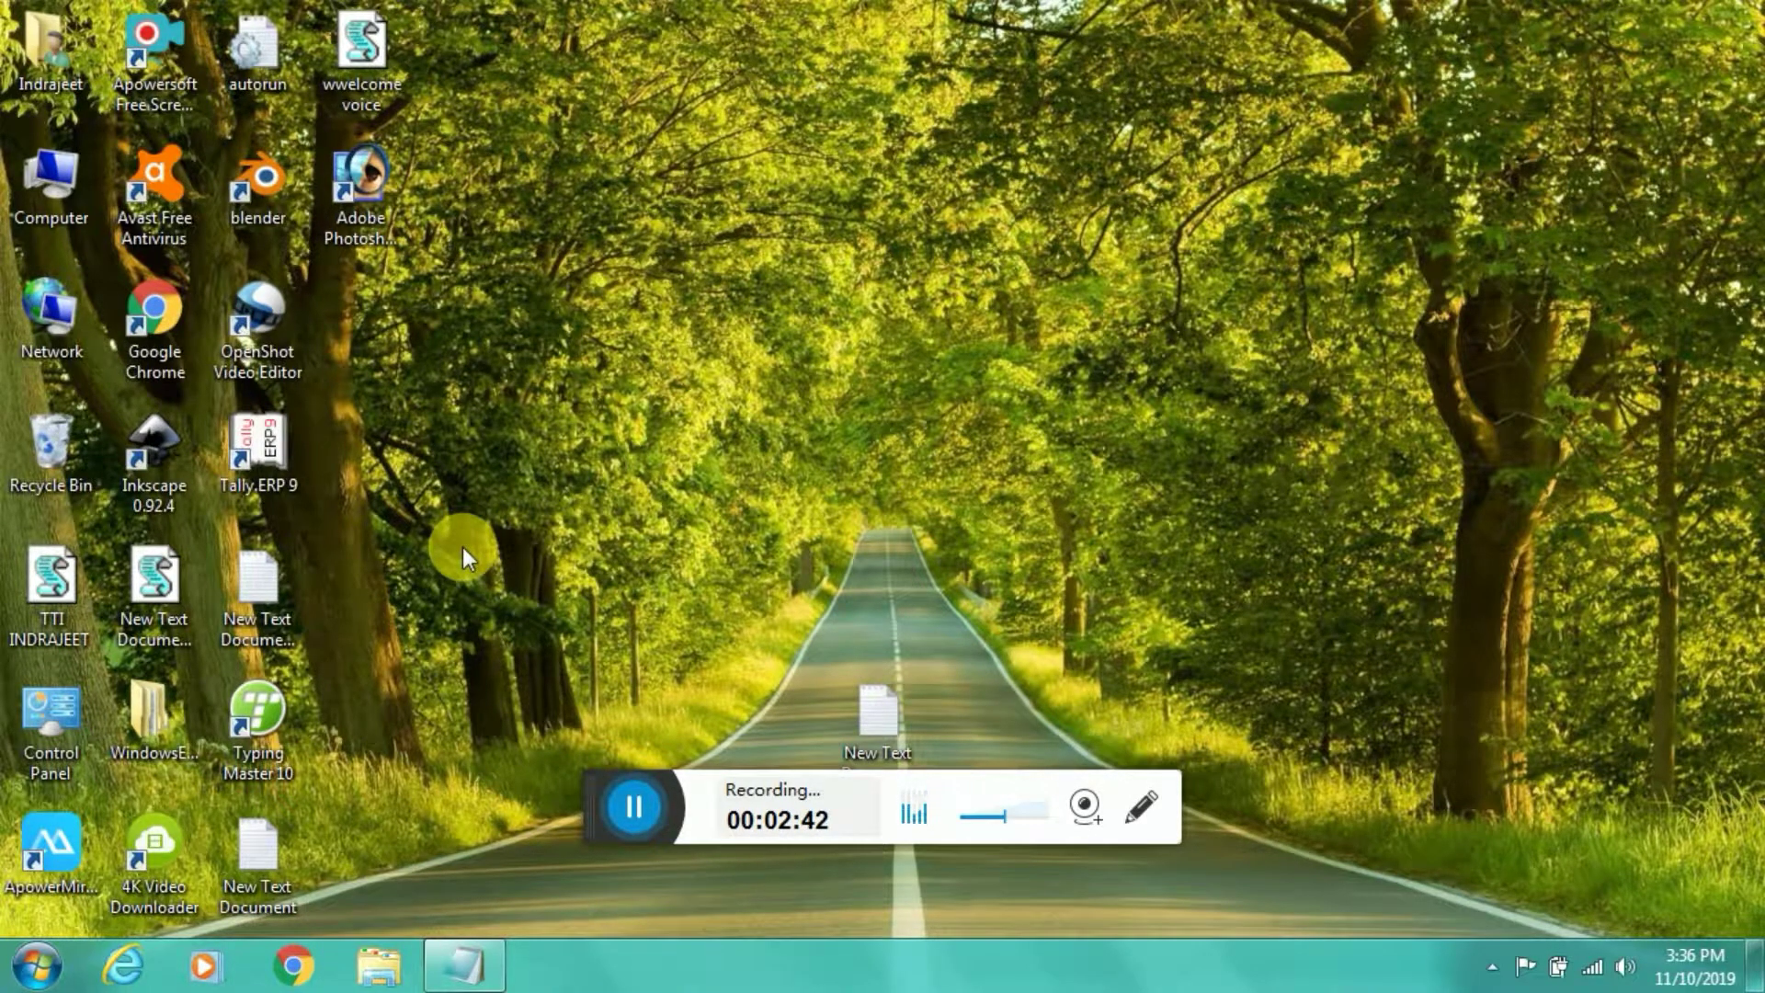
Open the Windows Startup folder by running shell:startup from the Run dialog.
left_click(28, 977)
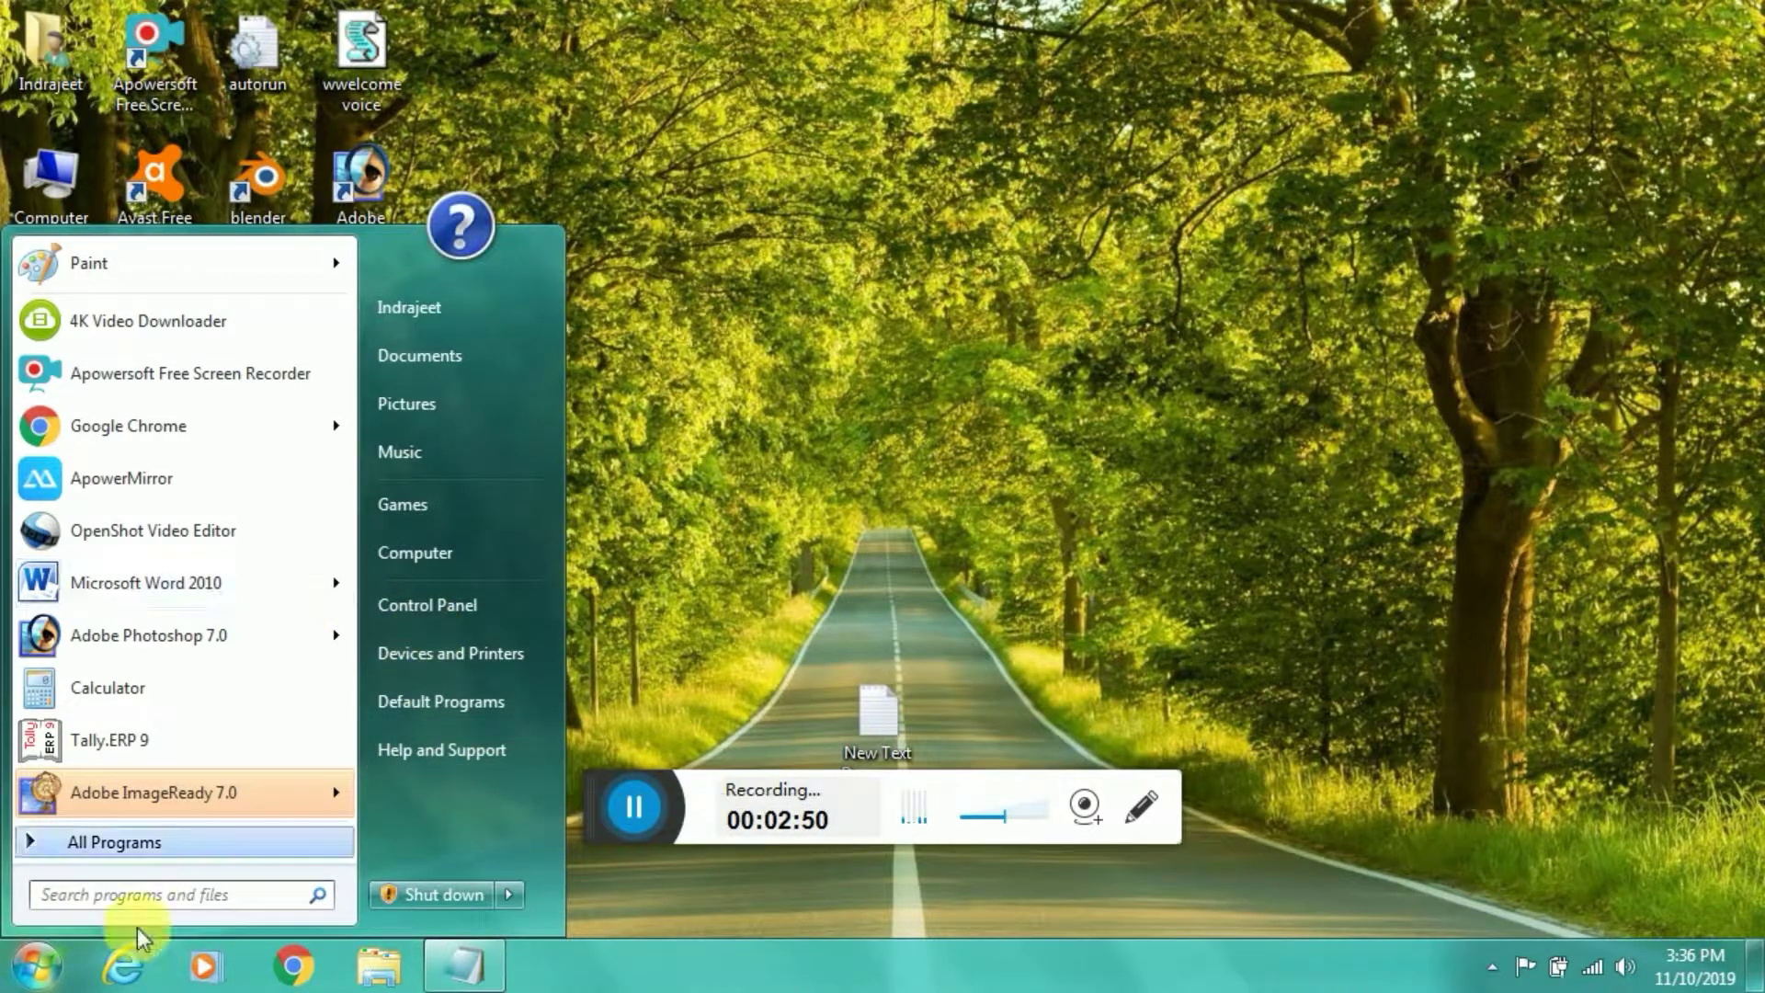
left_click(126, 893)
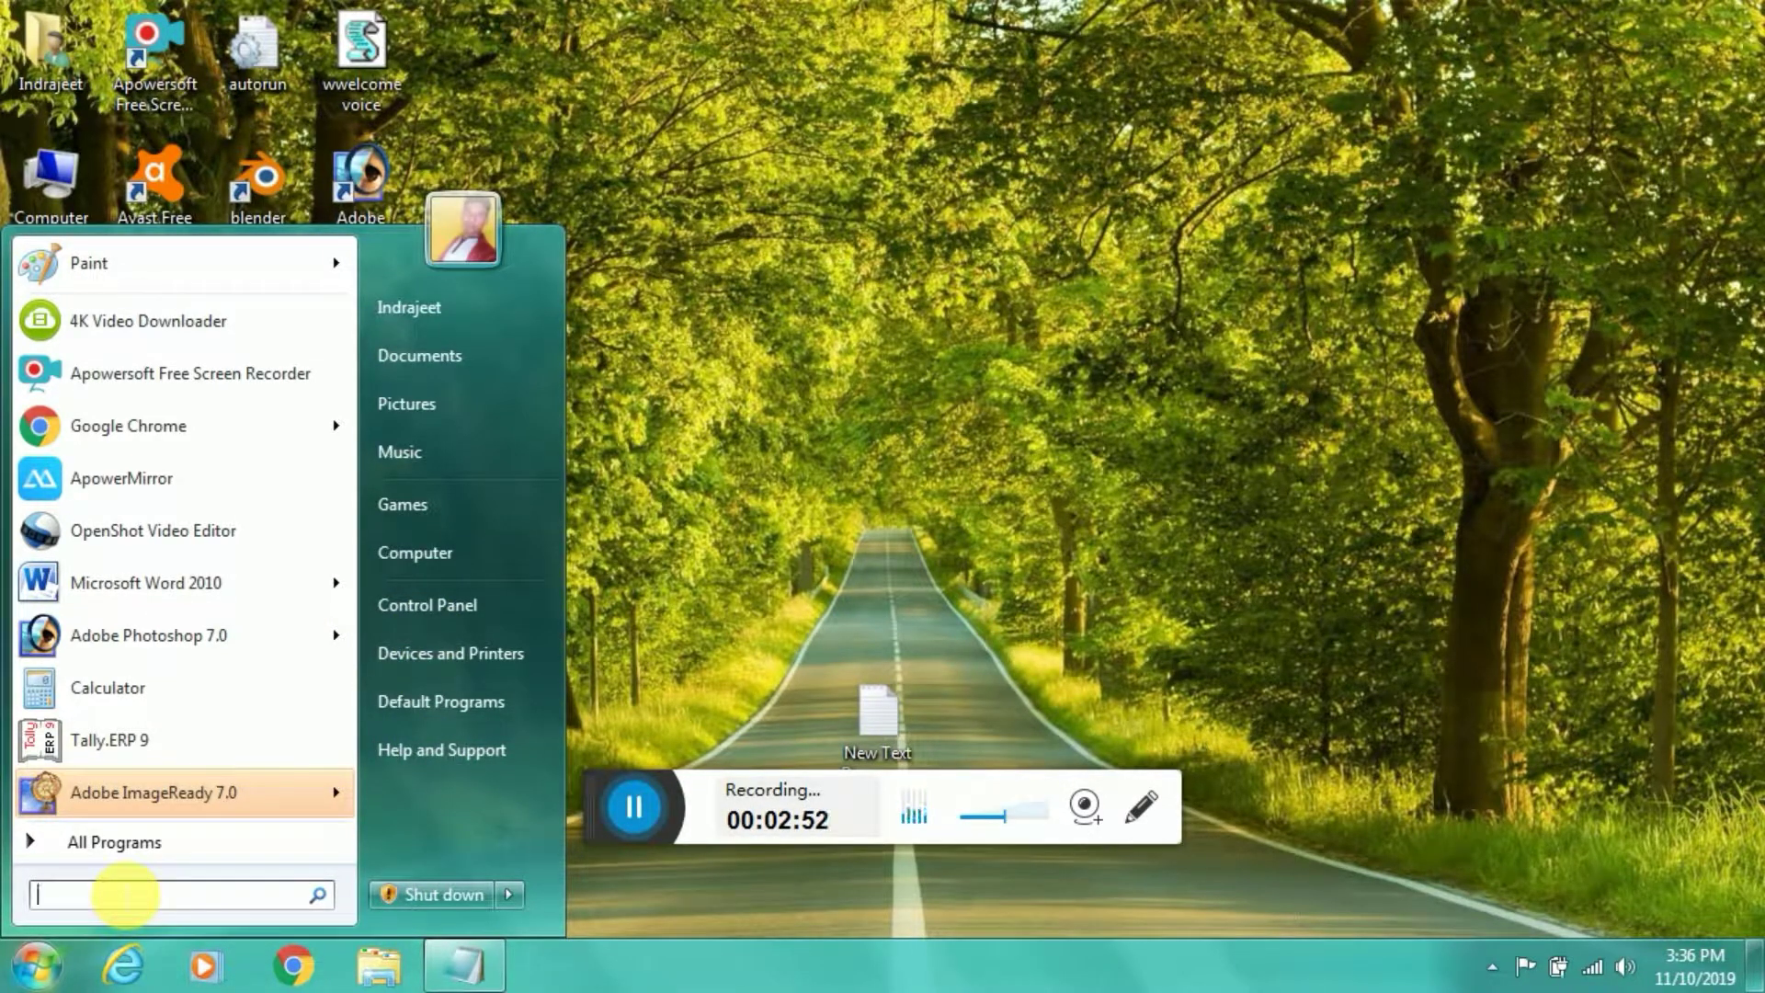
type("RUN")
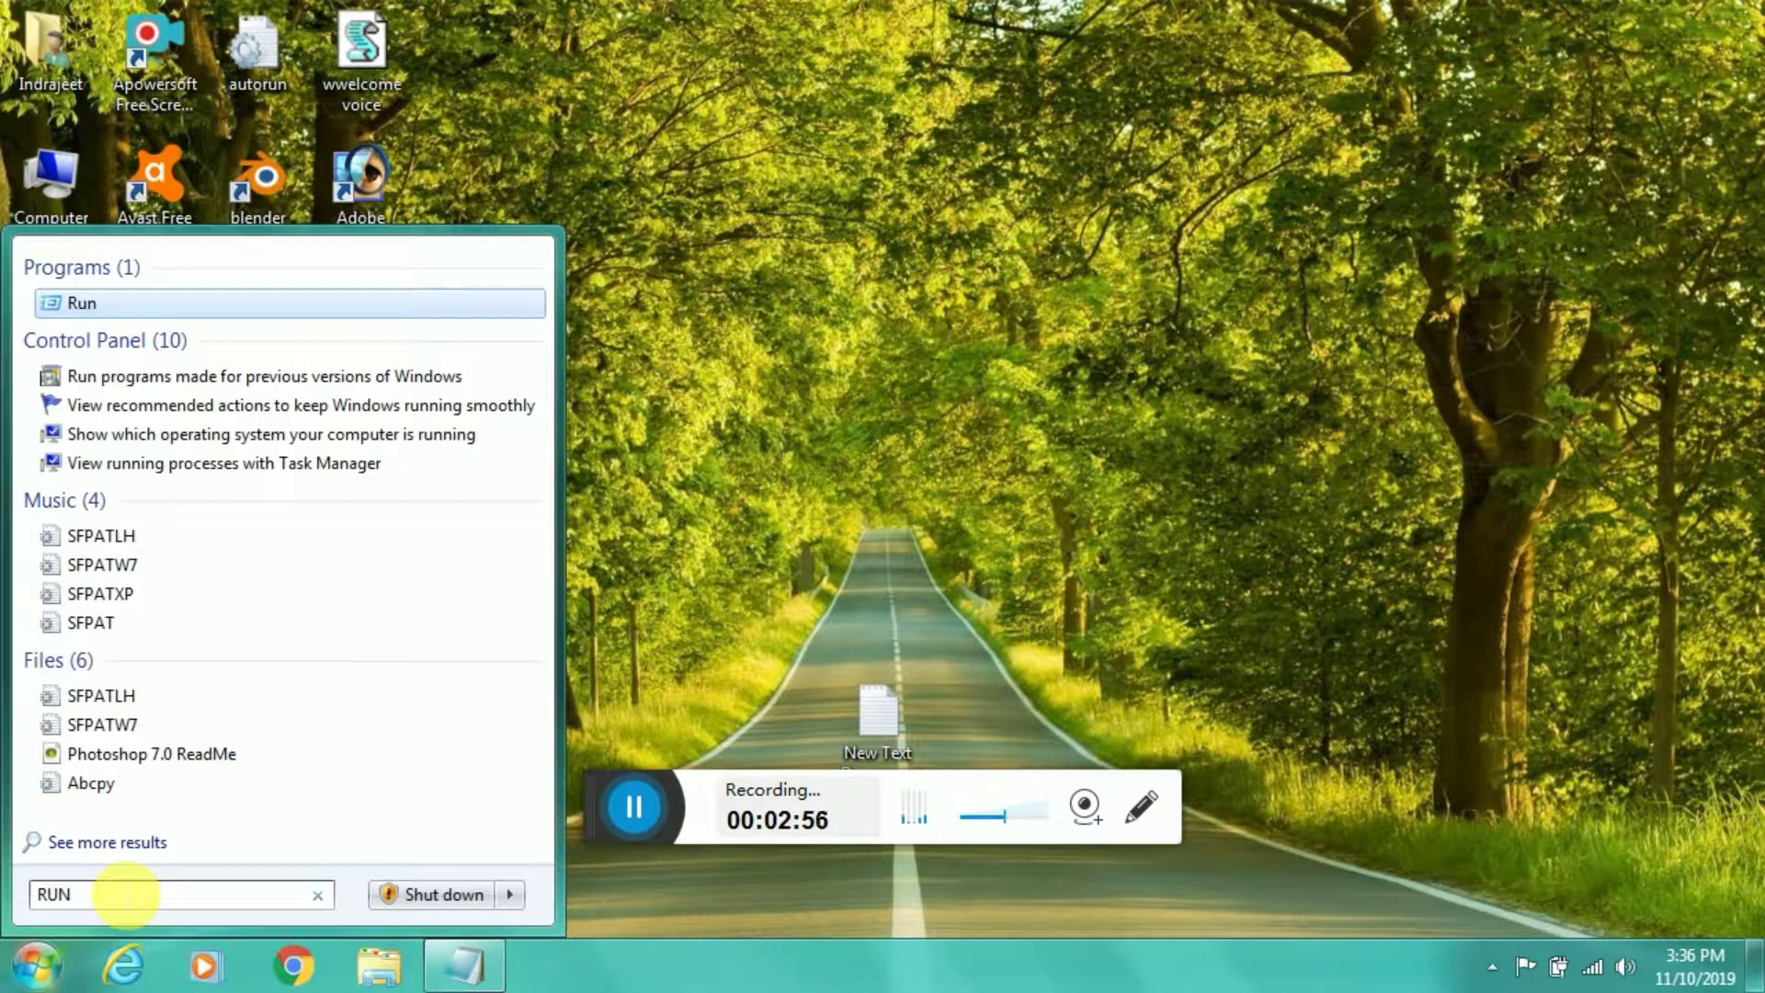
left_click(83, 307)
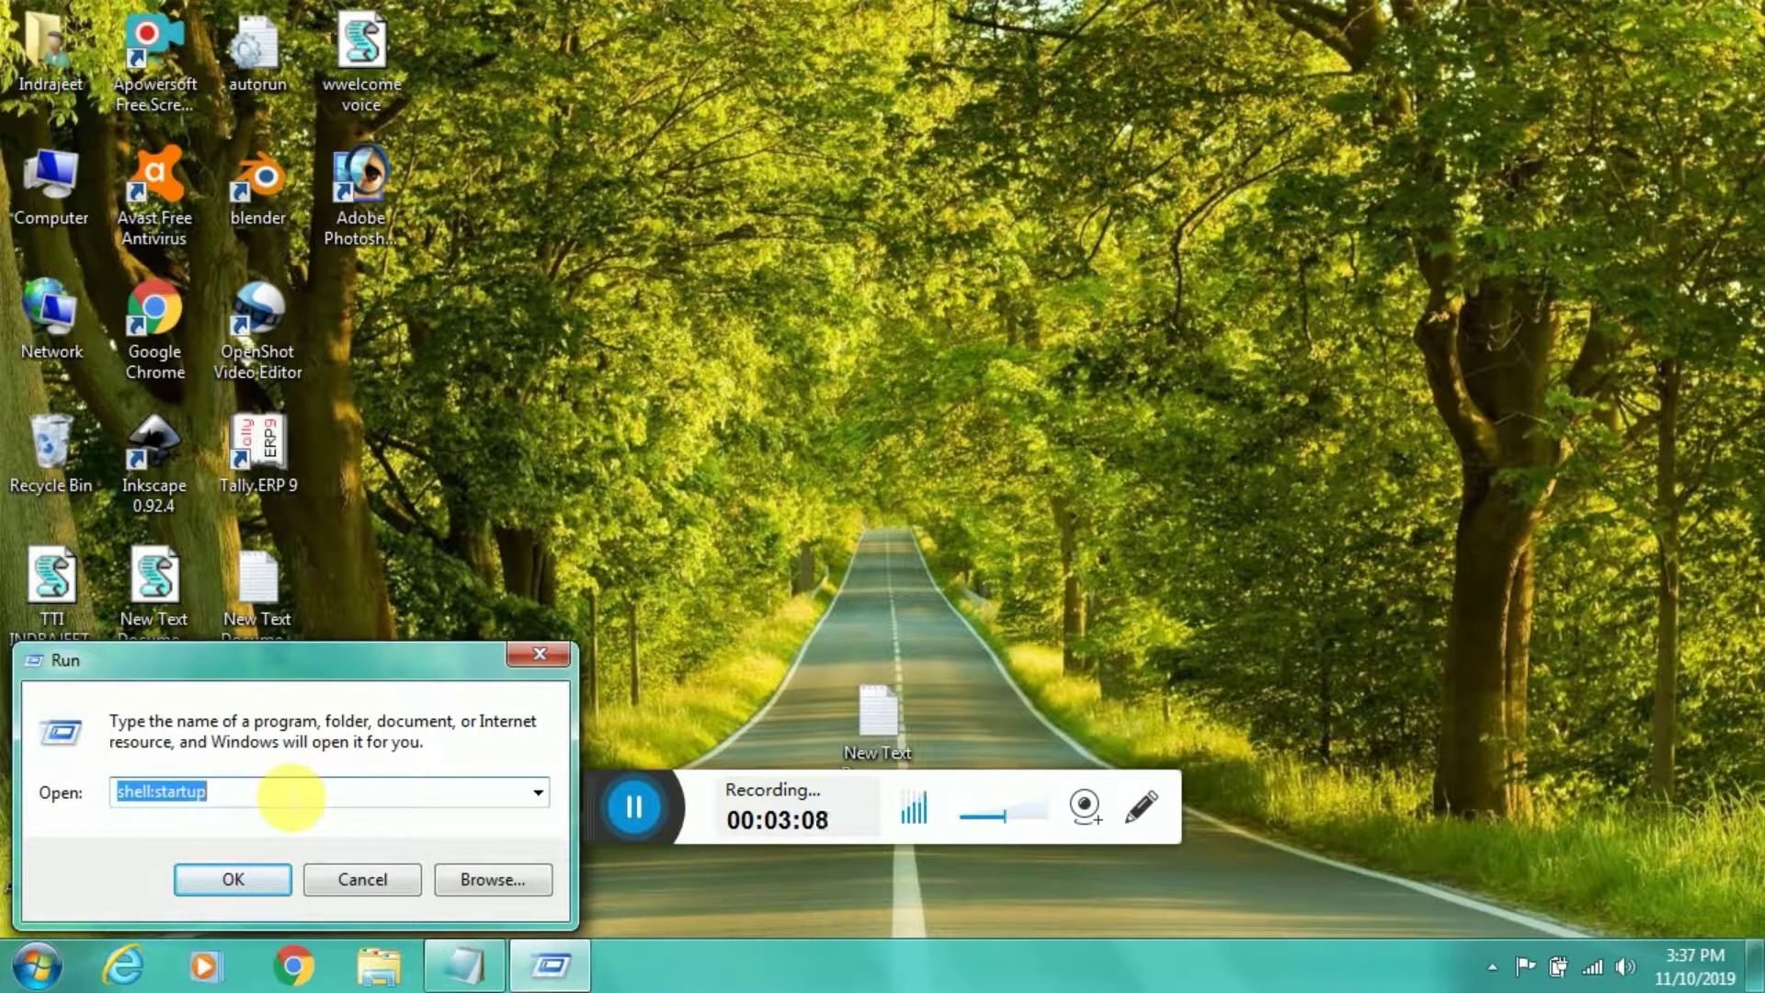
left_click(262, 805)
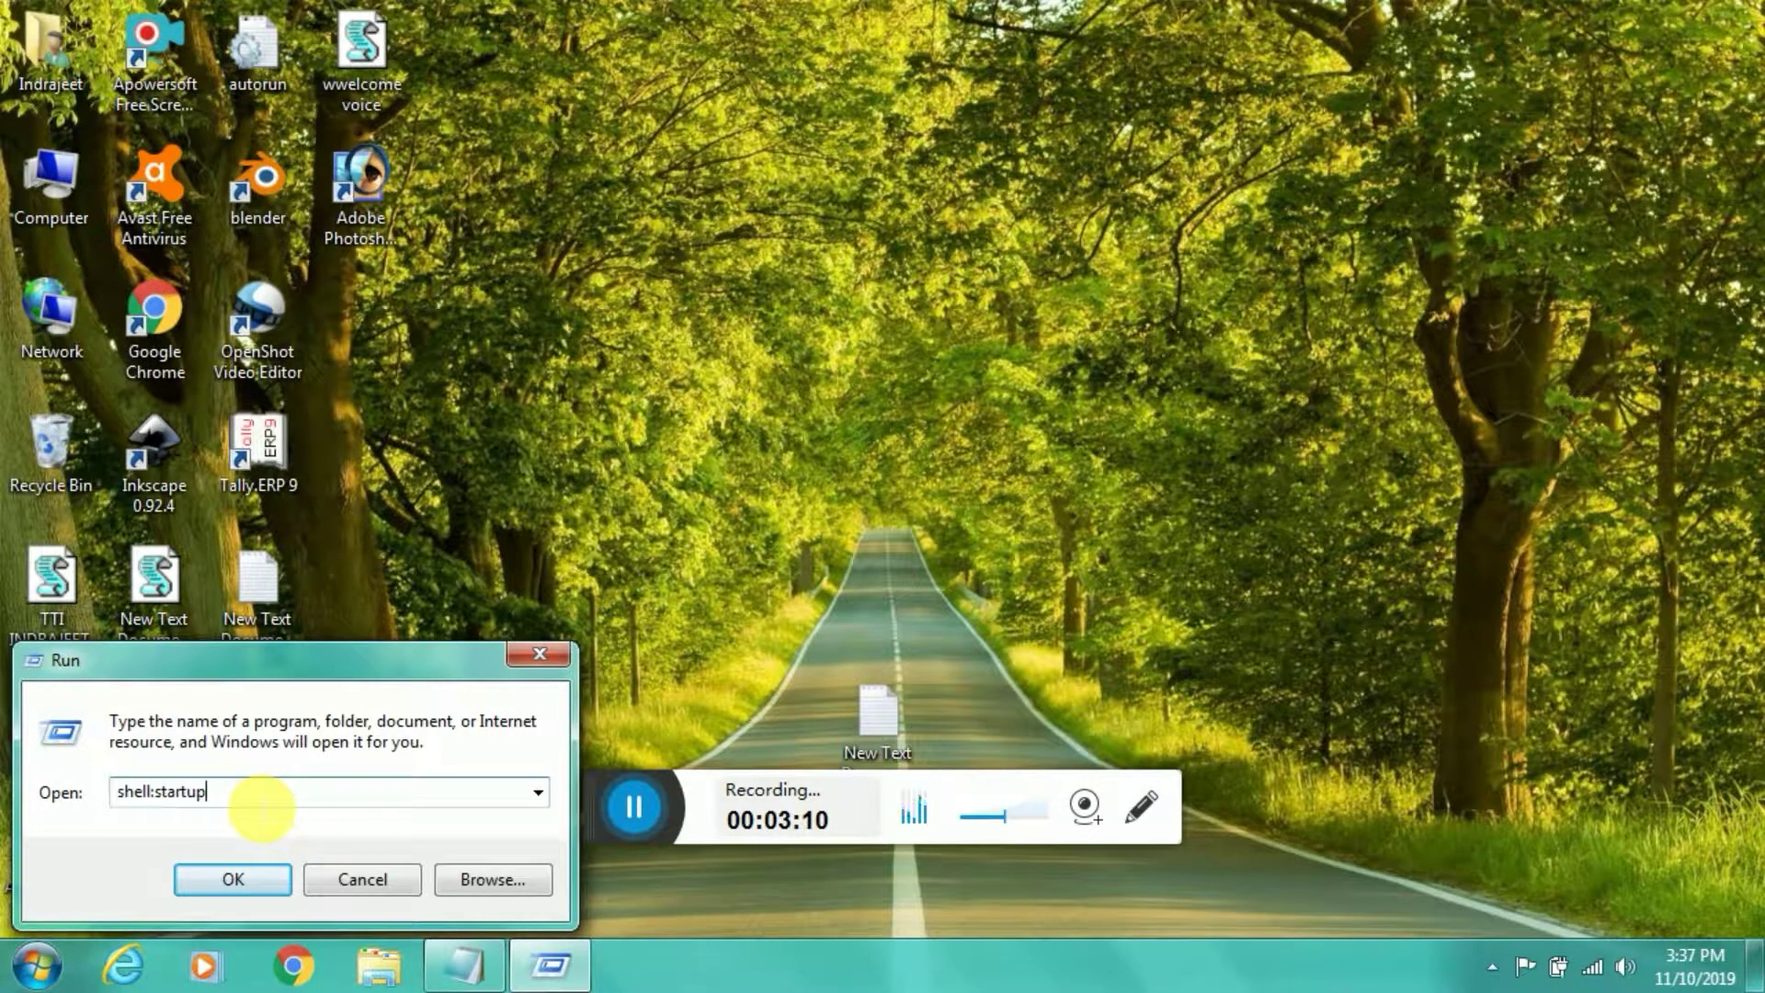
left_click(249, 872)
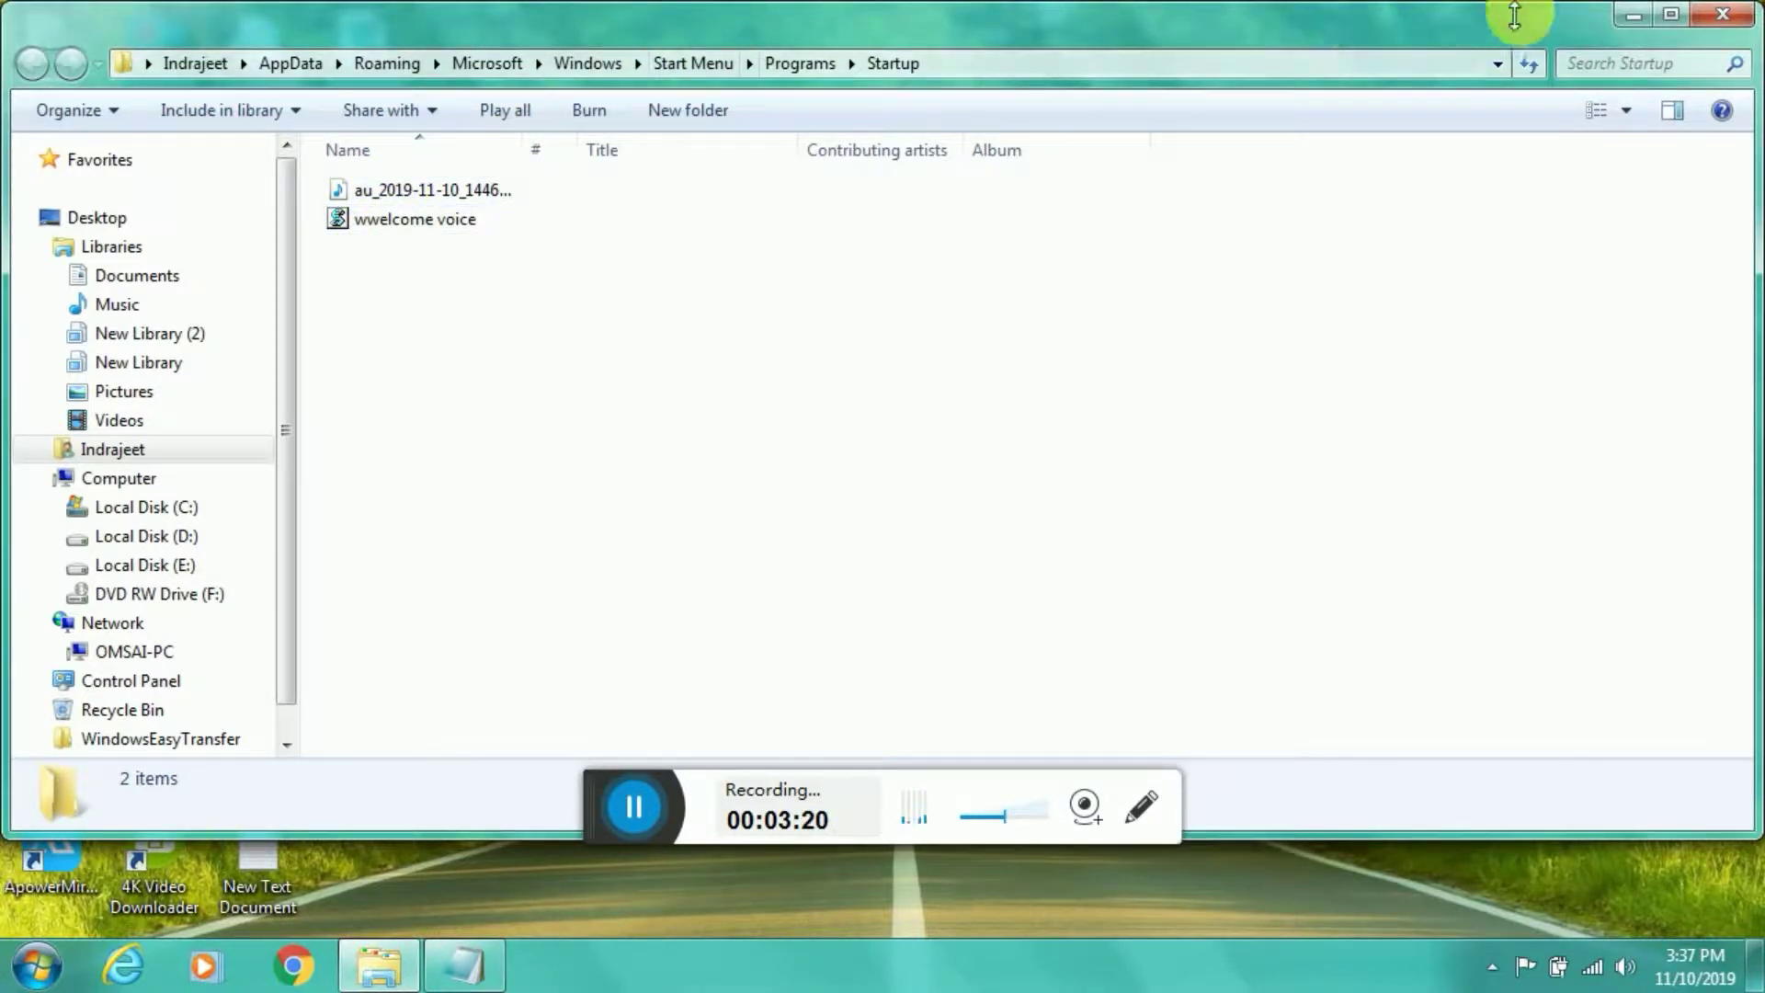
Copy the new TTI script from the desktop and paste it into the Startup folder, reopened by running shell:startup, and close the folder.
left_click(1634, 18)
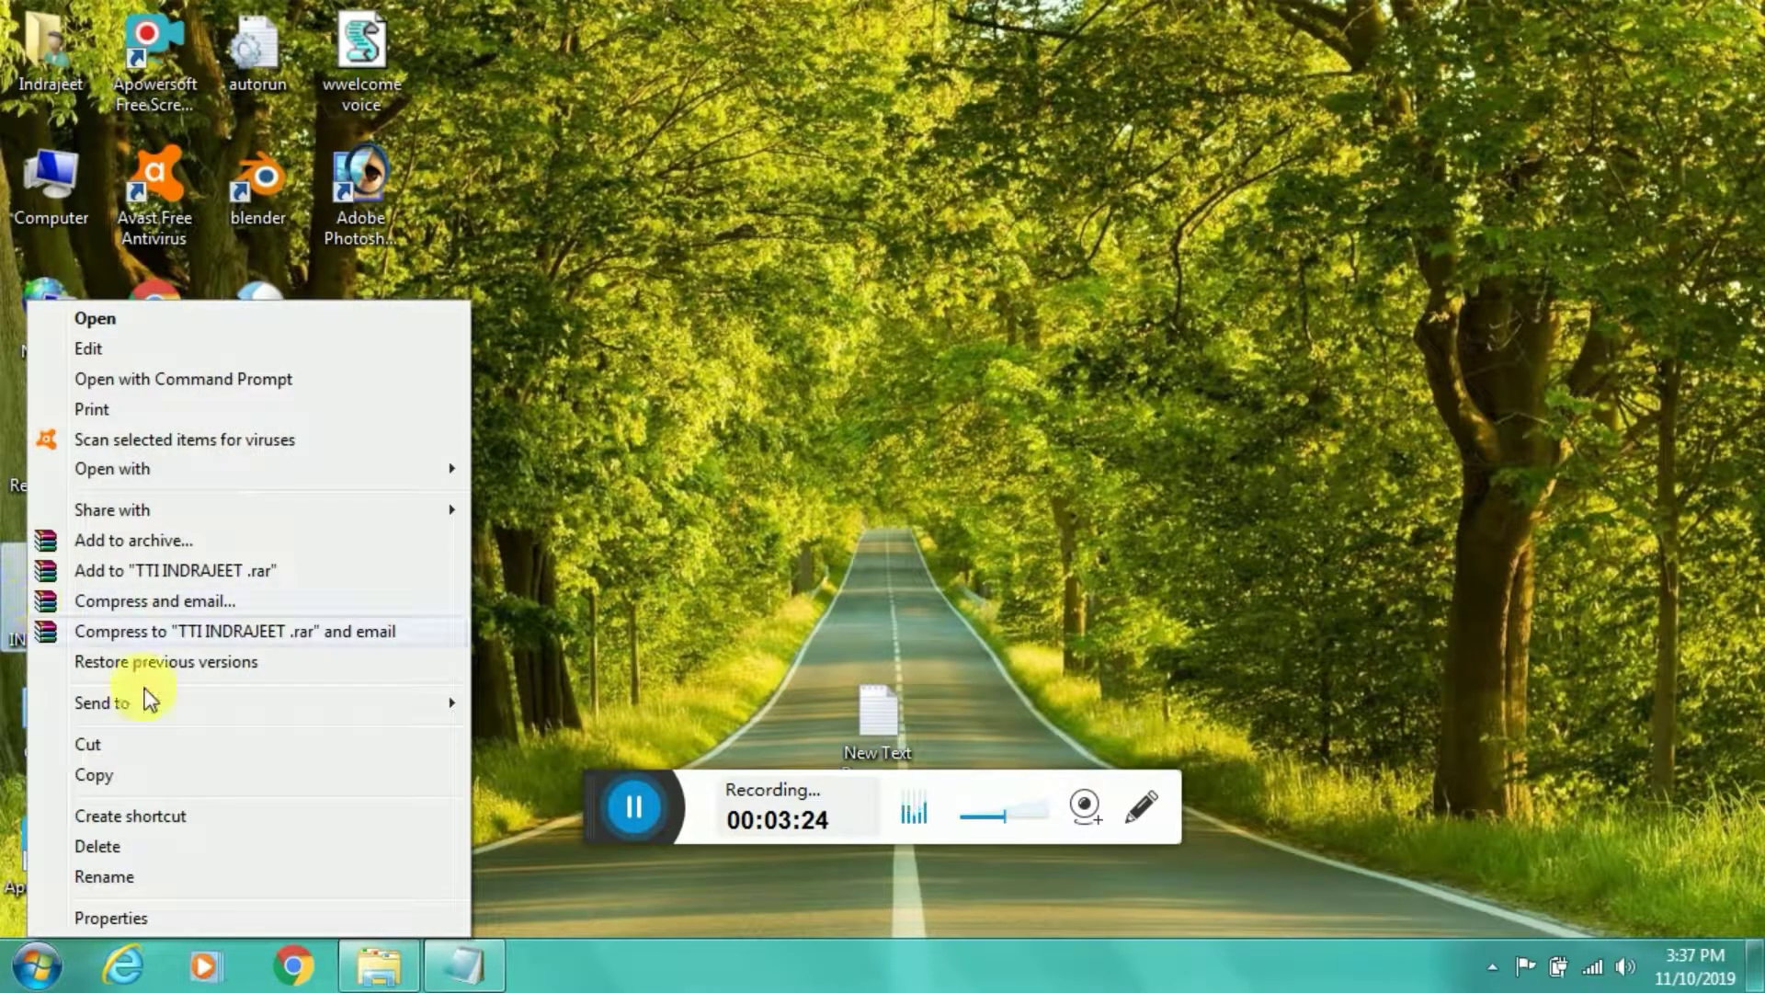
left_click(161, 782)
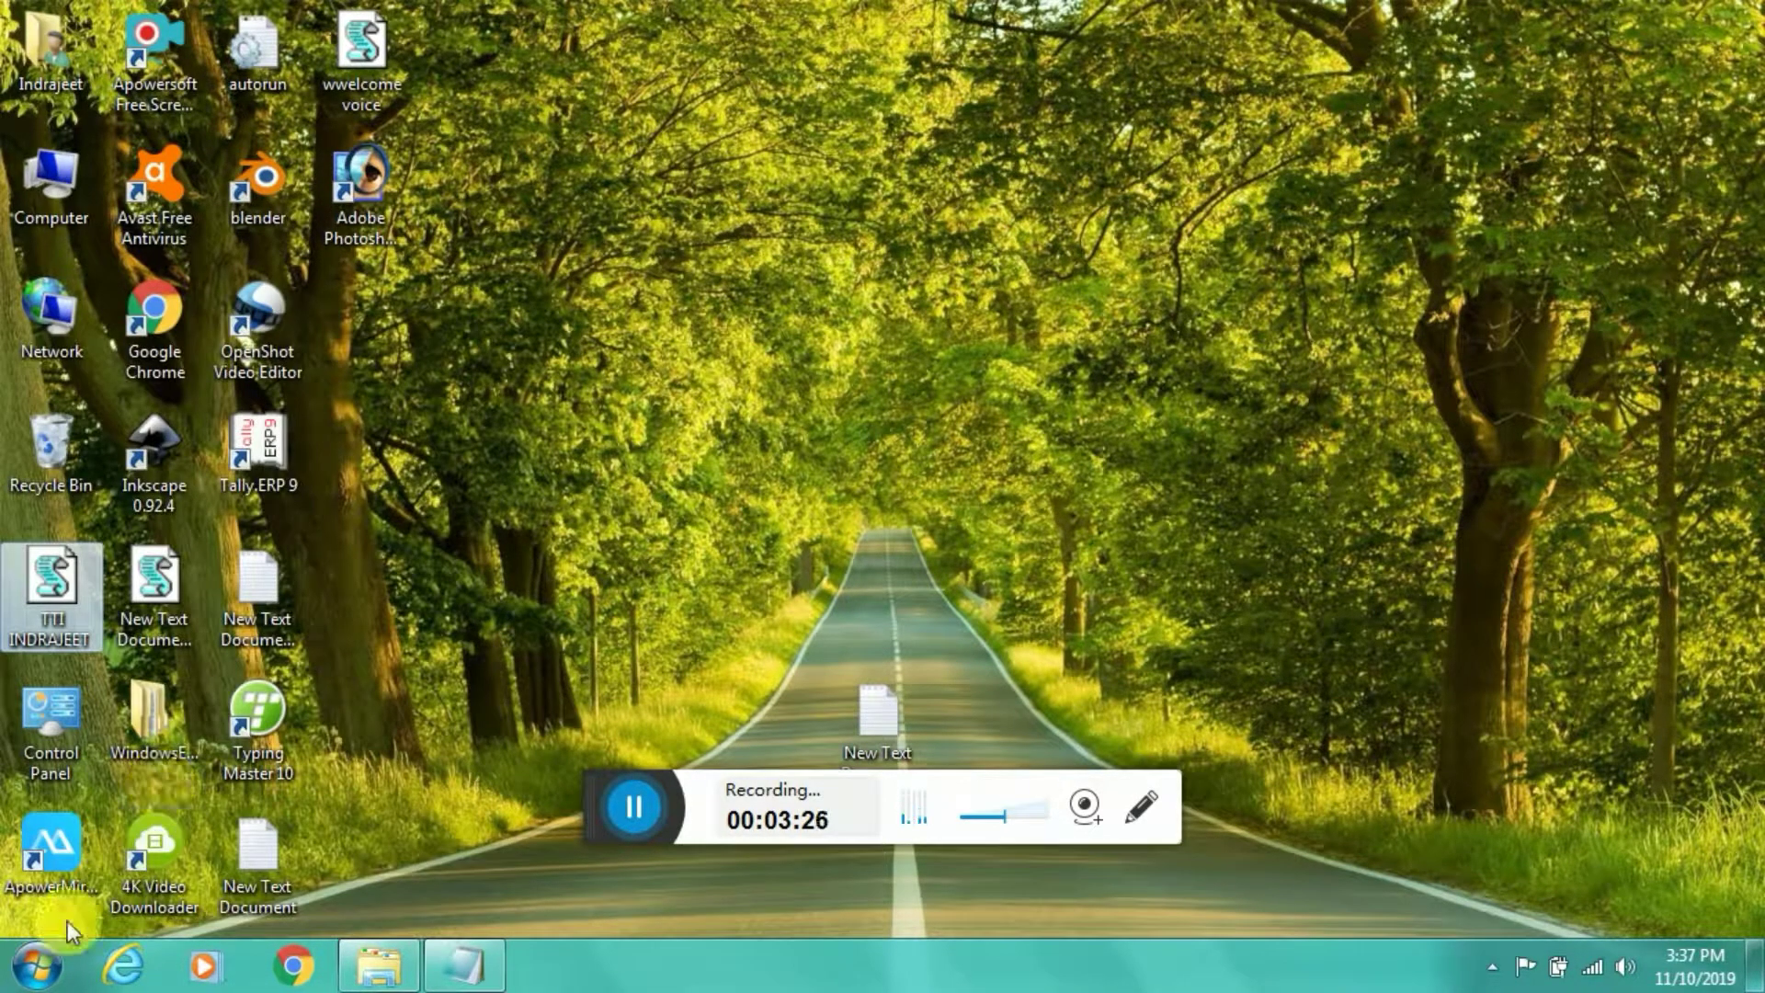
left_click(28, 966)
left_click(232, 894)
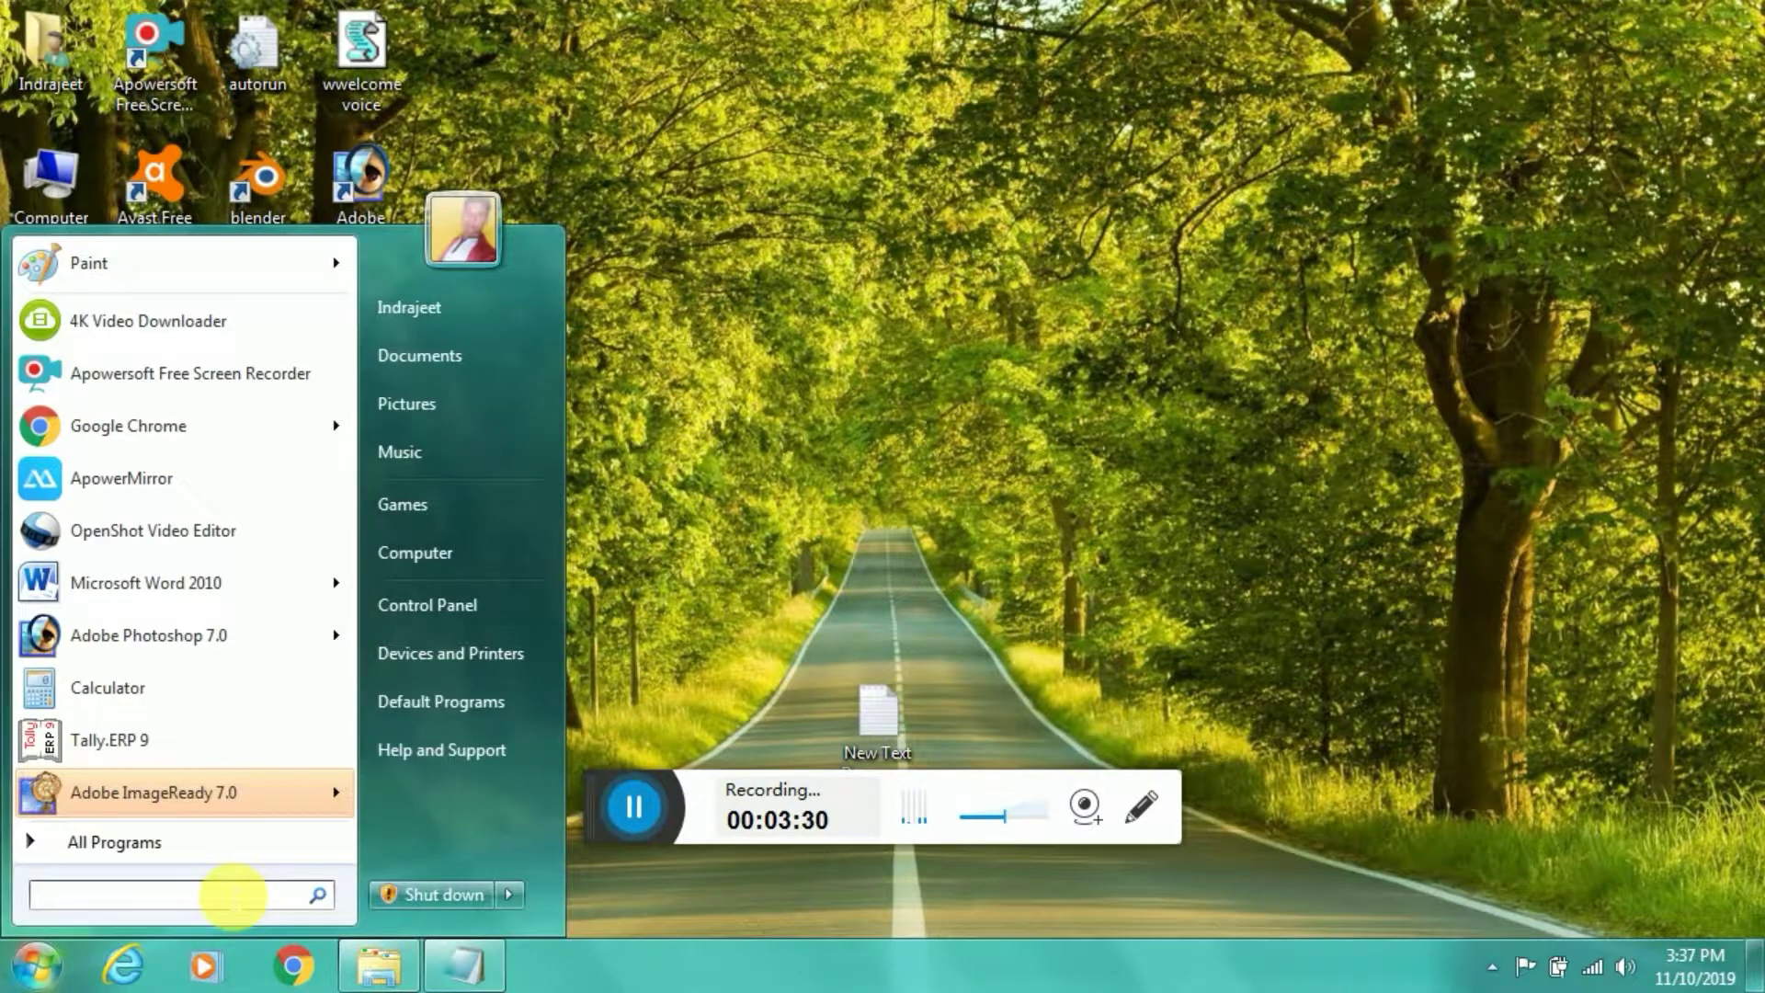
type("RUN")
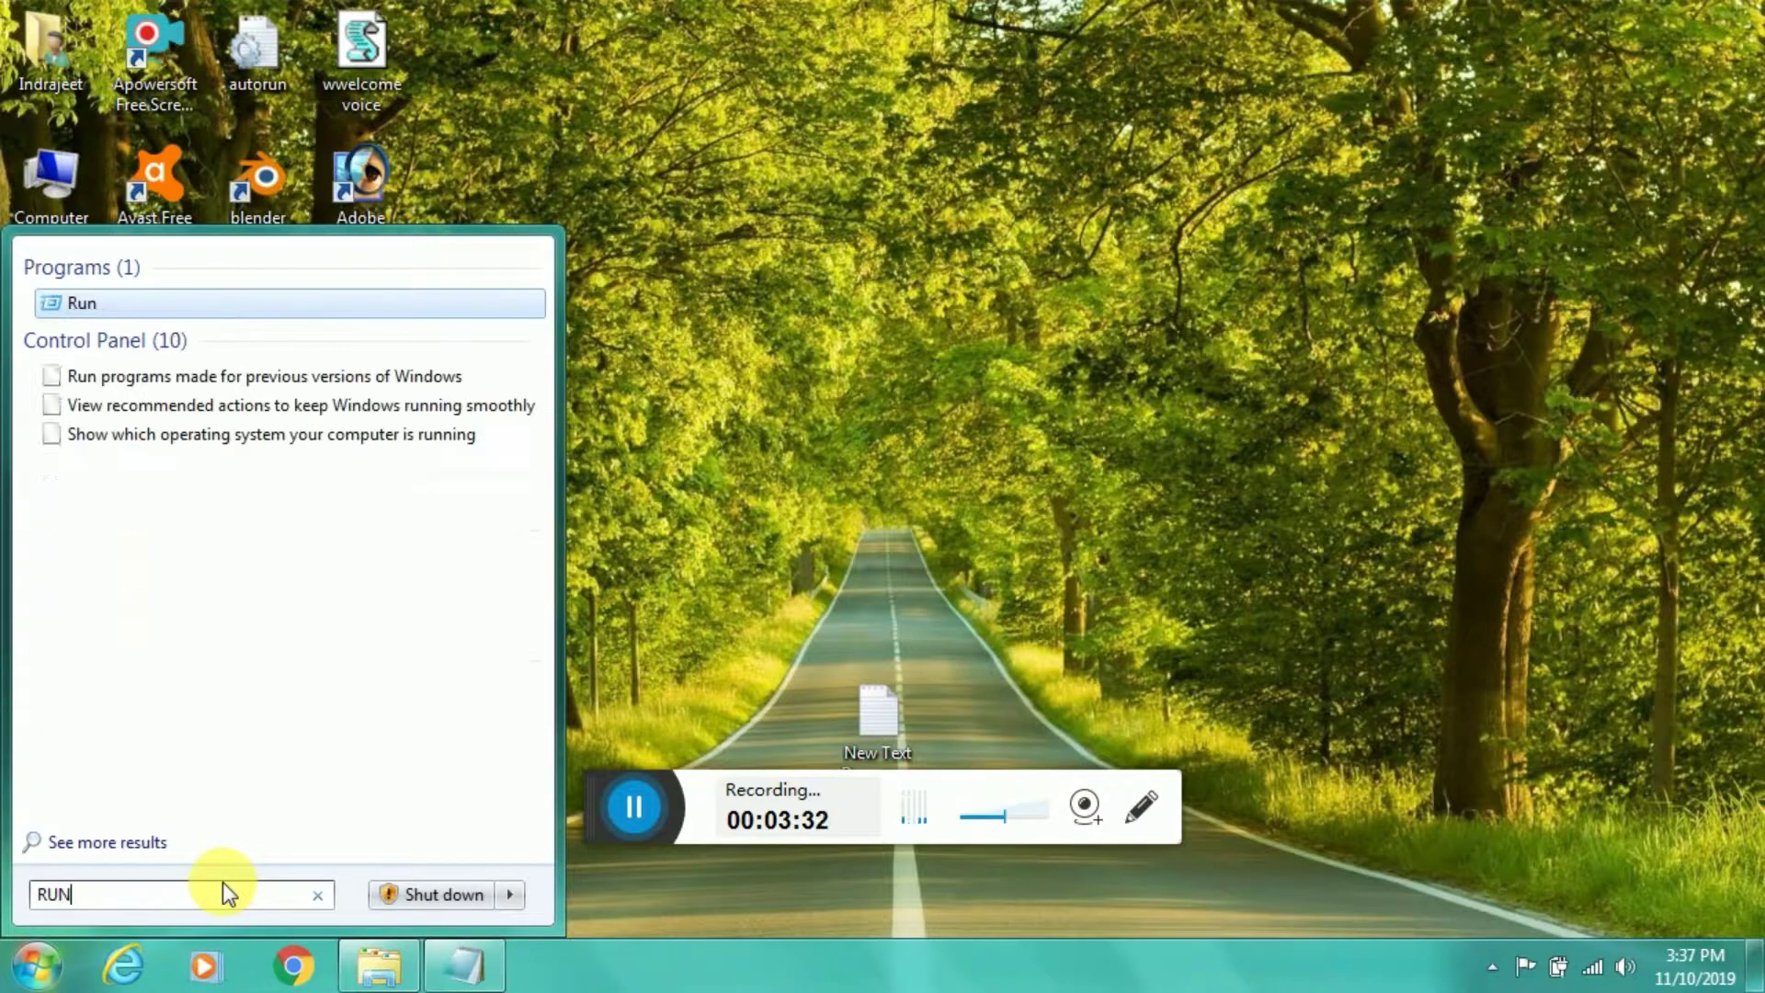
left_click(138, 306)
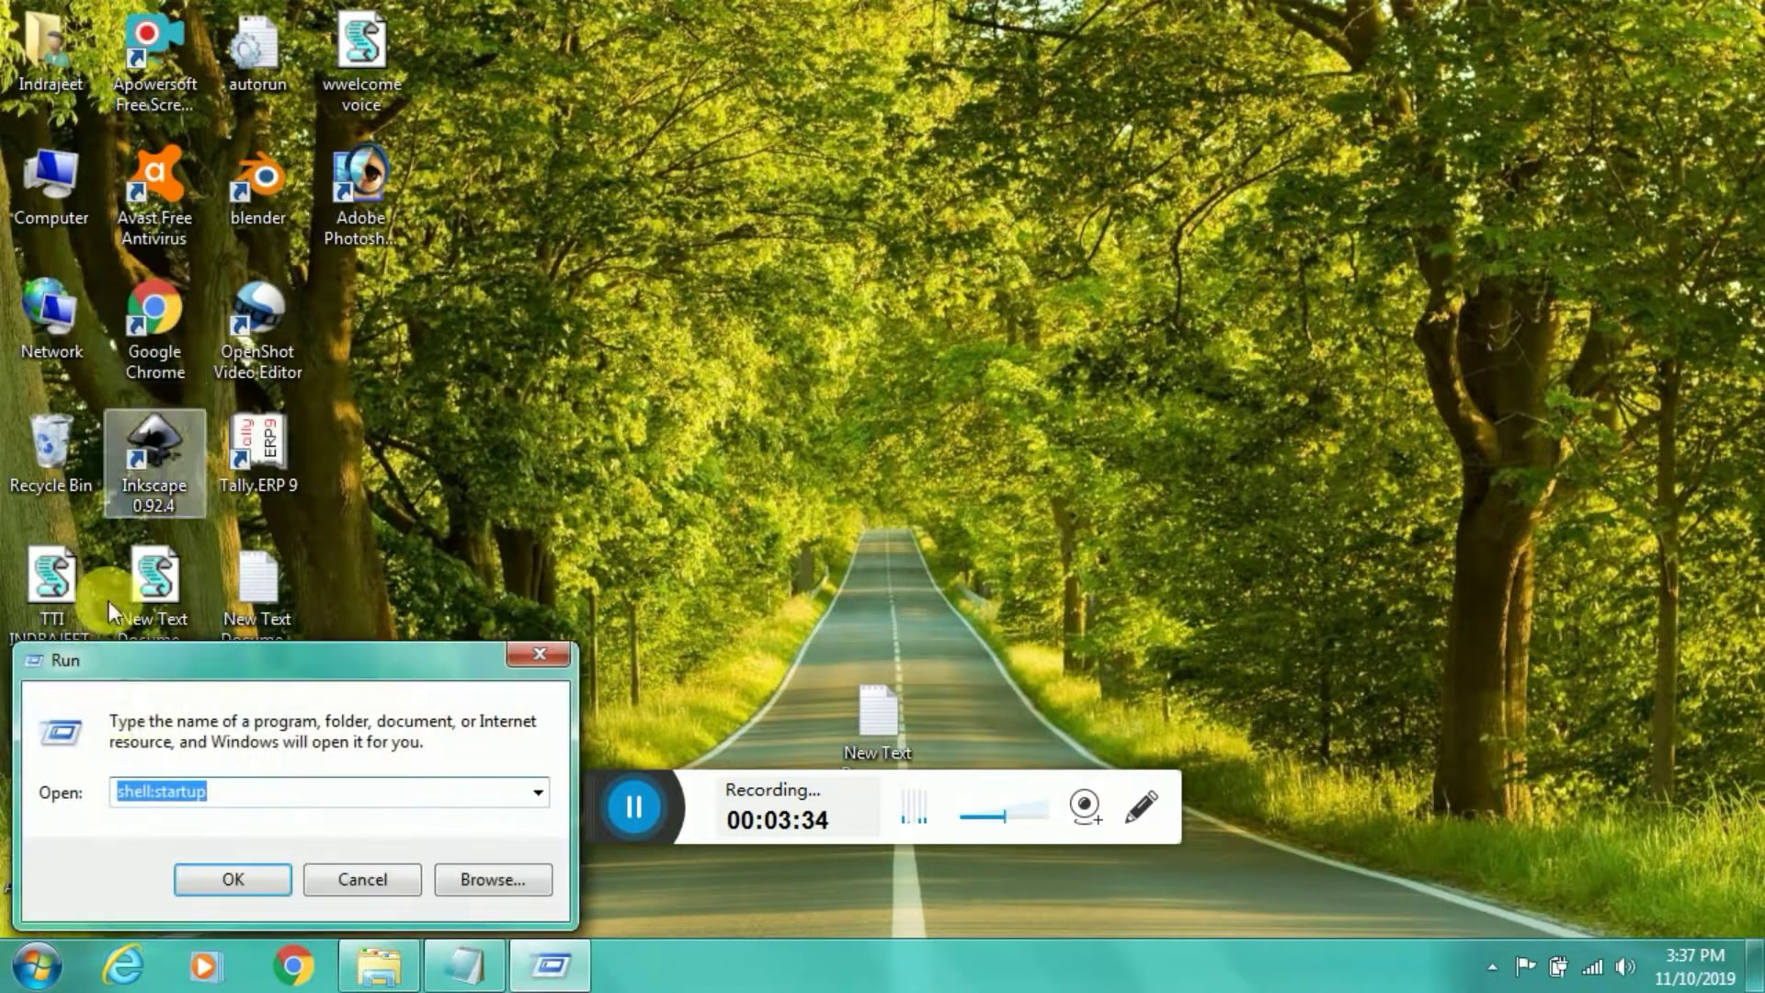
left_click(222, 874)
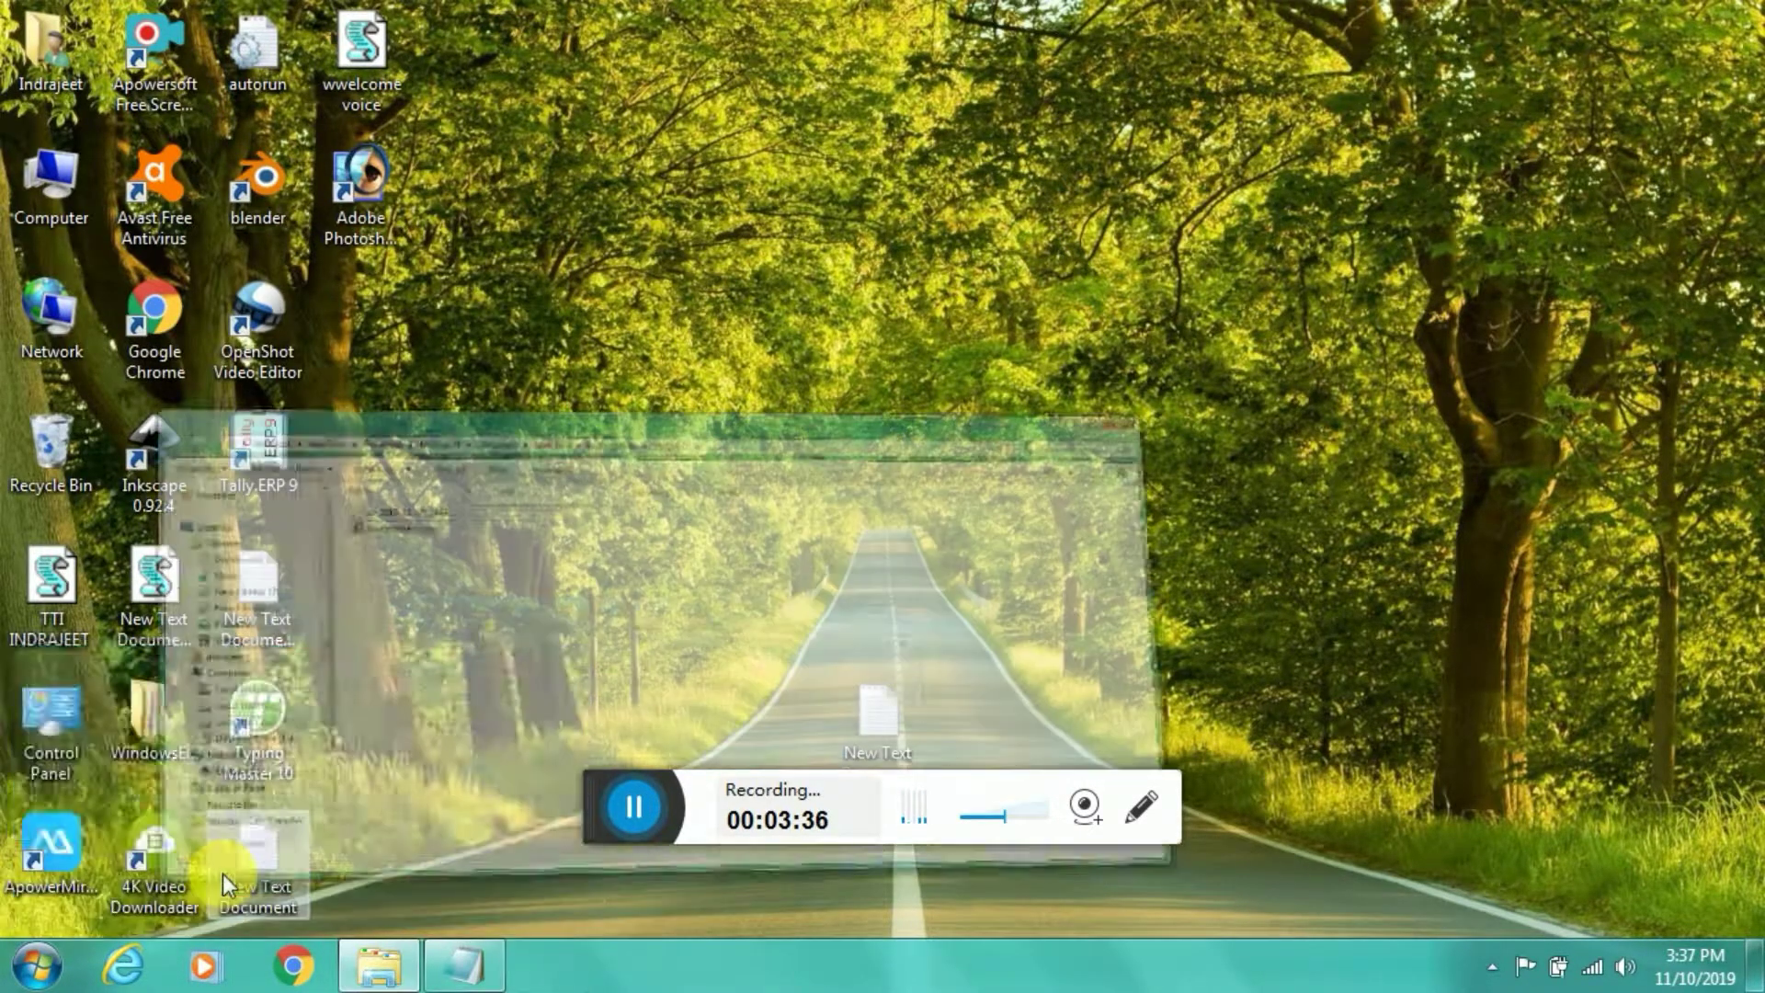
right_click(405, 318)
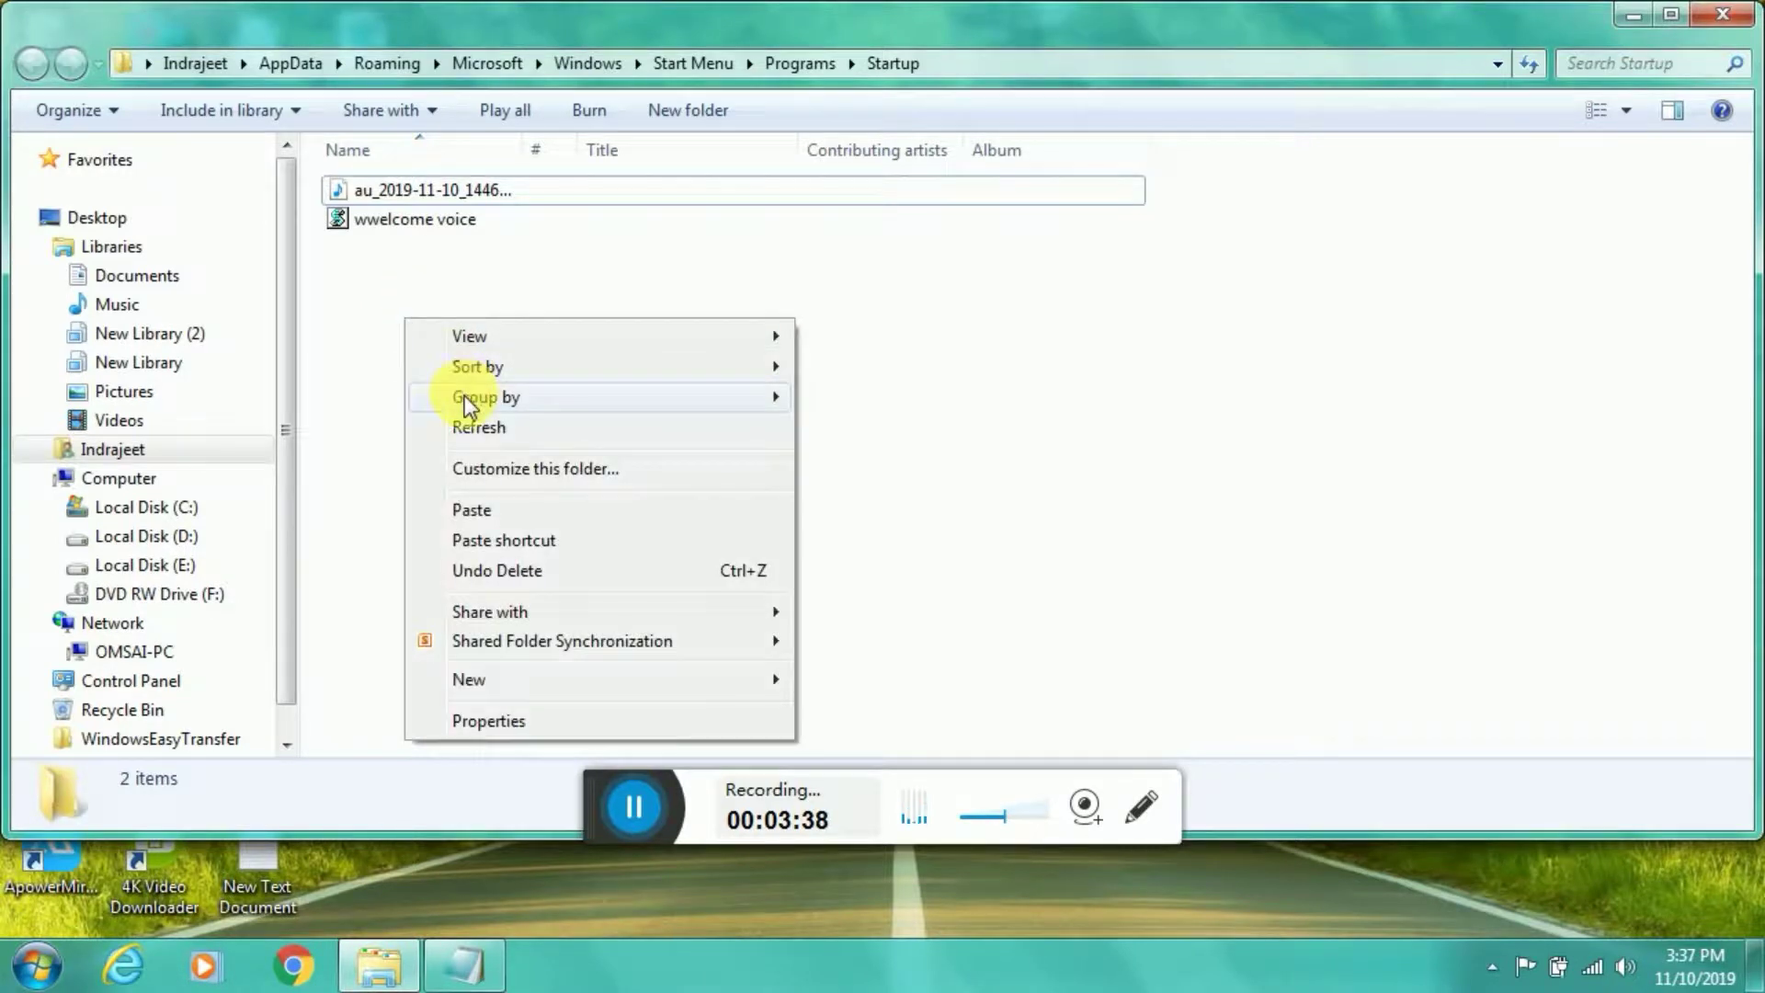
left_click(469, 511)
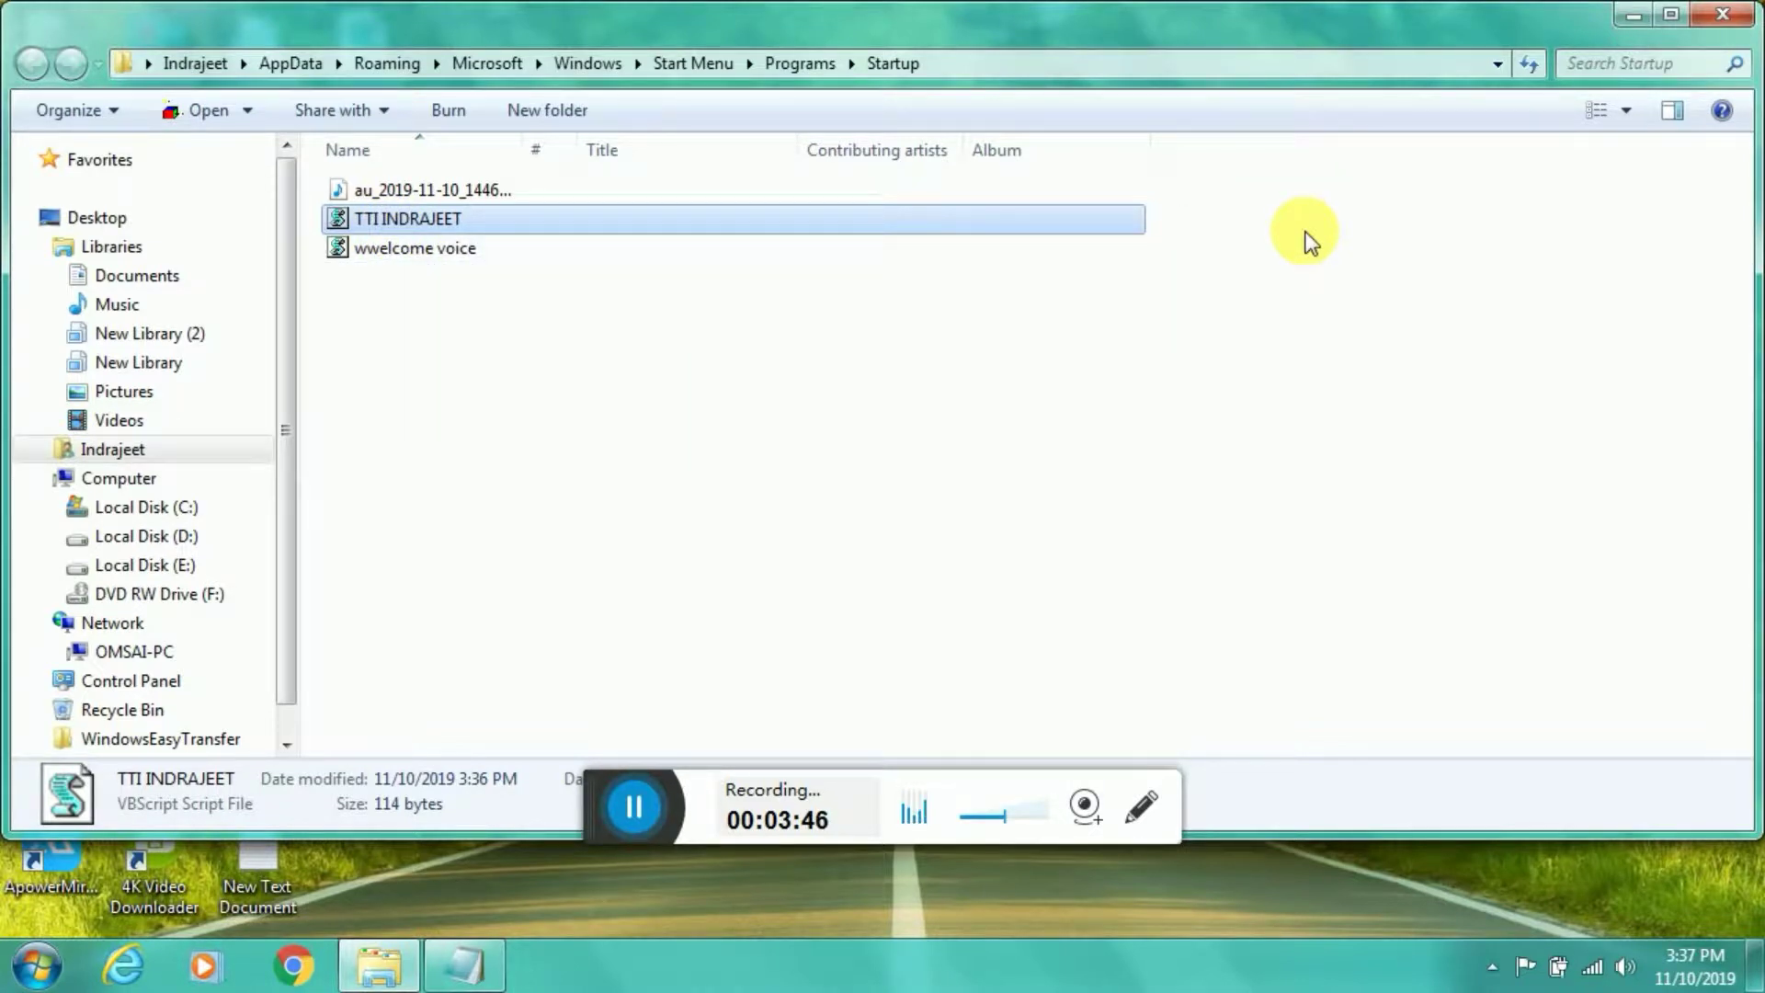
left_click(1726, 21)
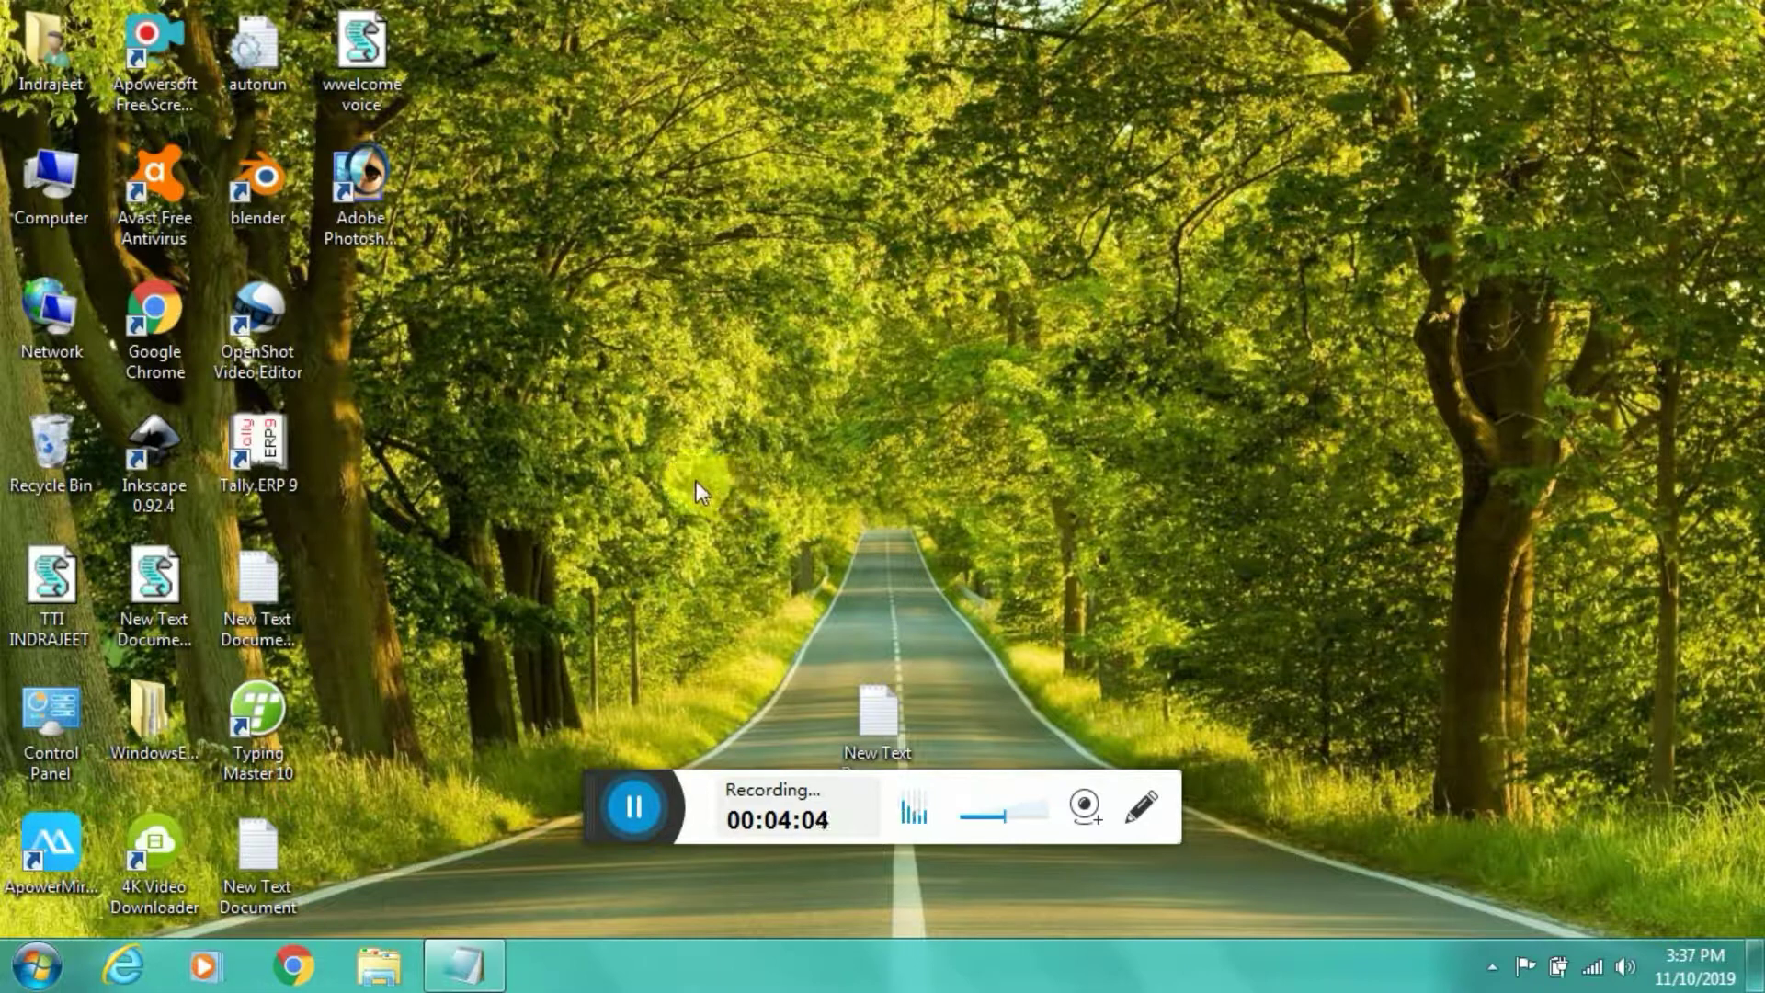
left_click(45, 625)
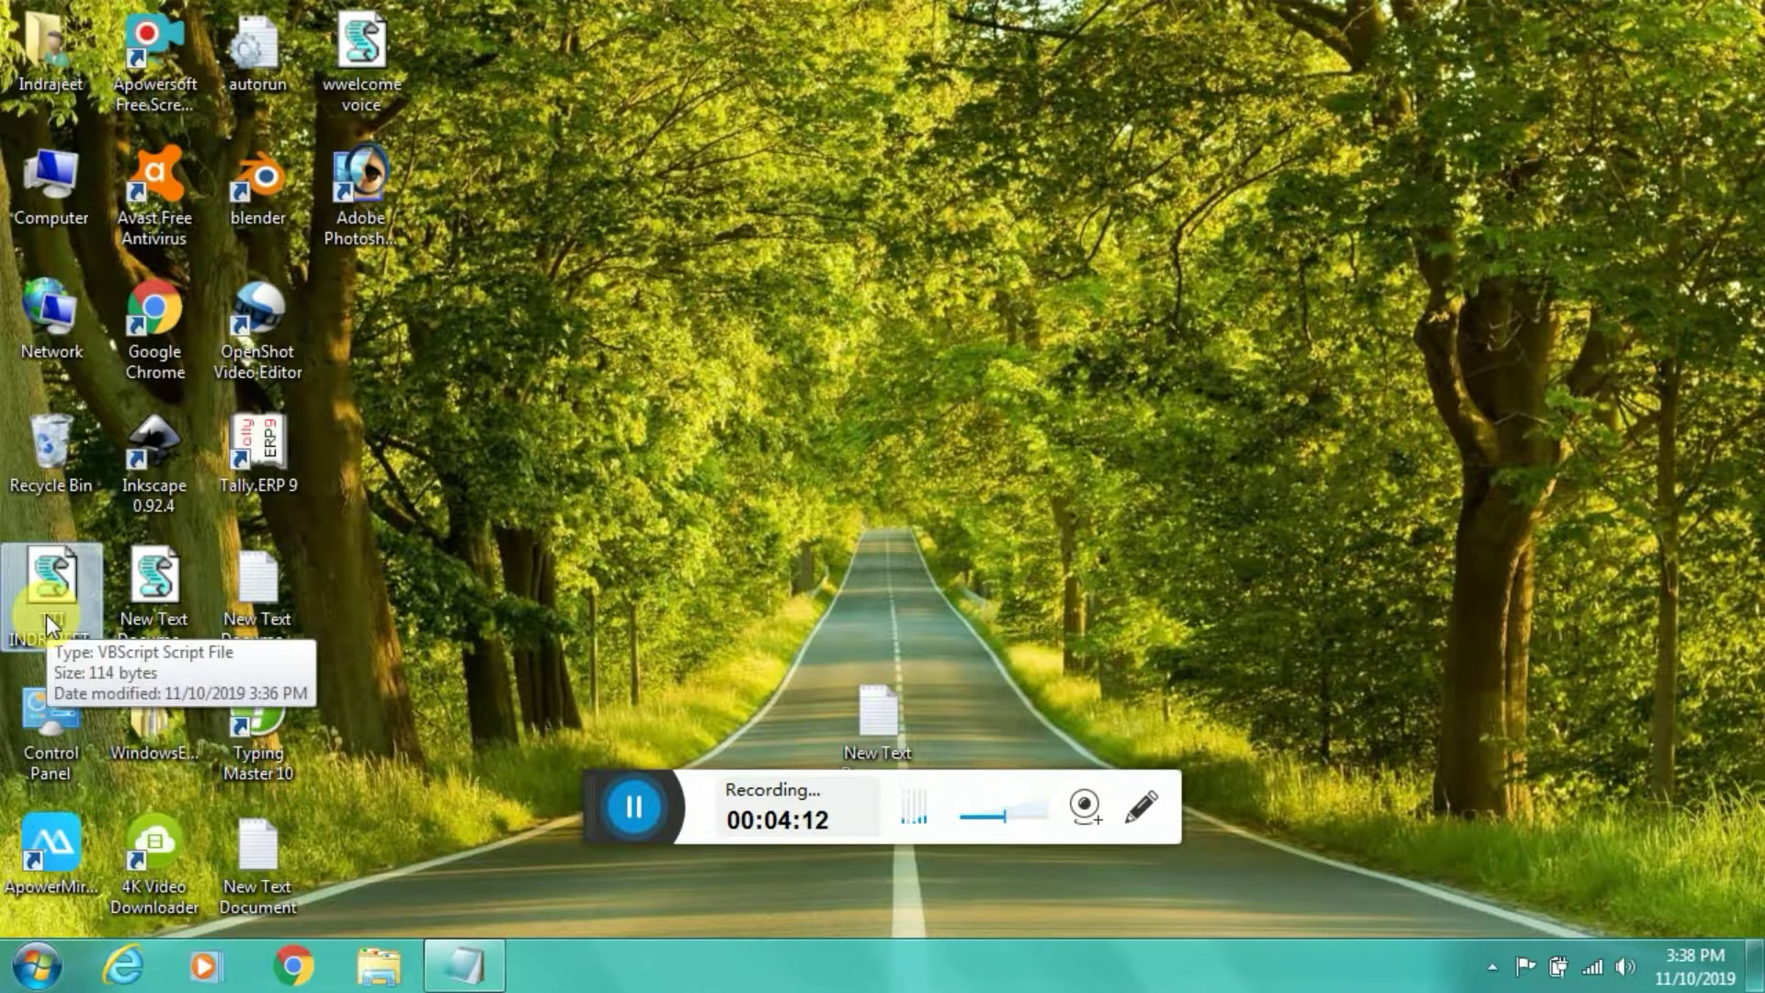
left_click(528, 451)
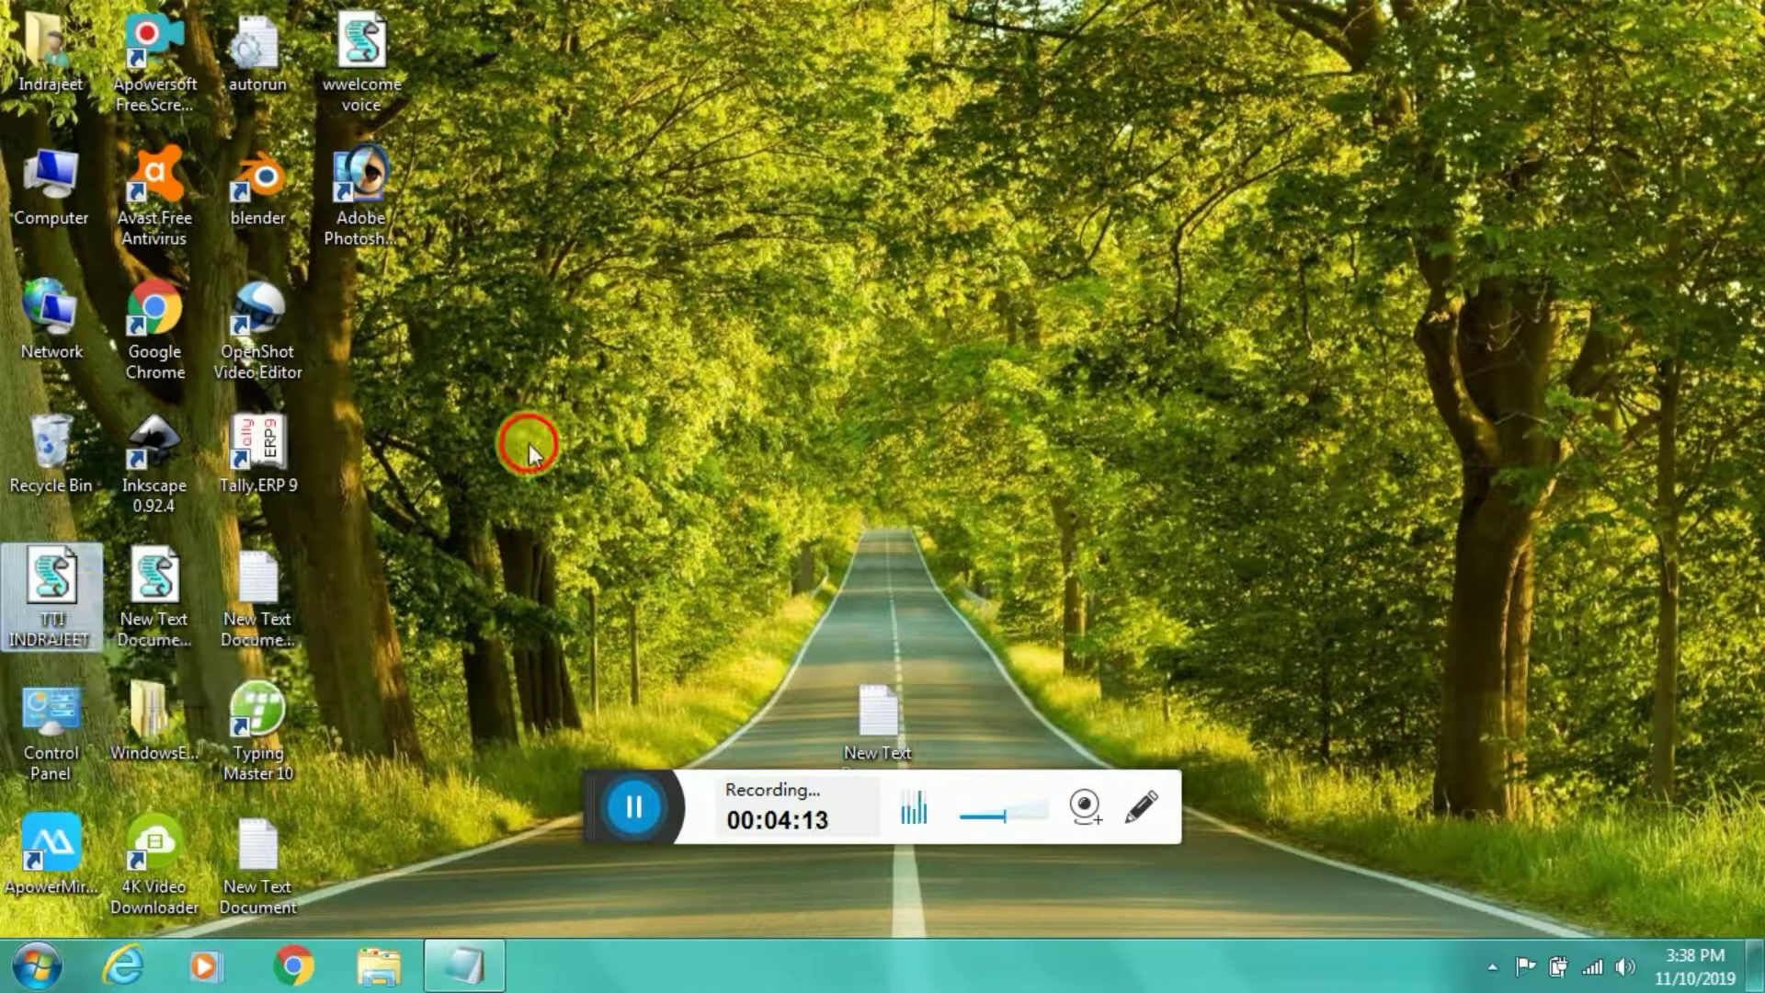
left_click(366, 57)
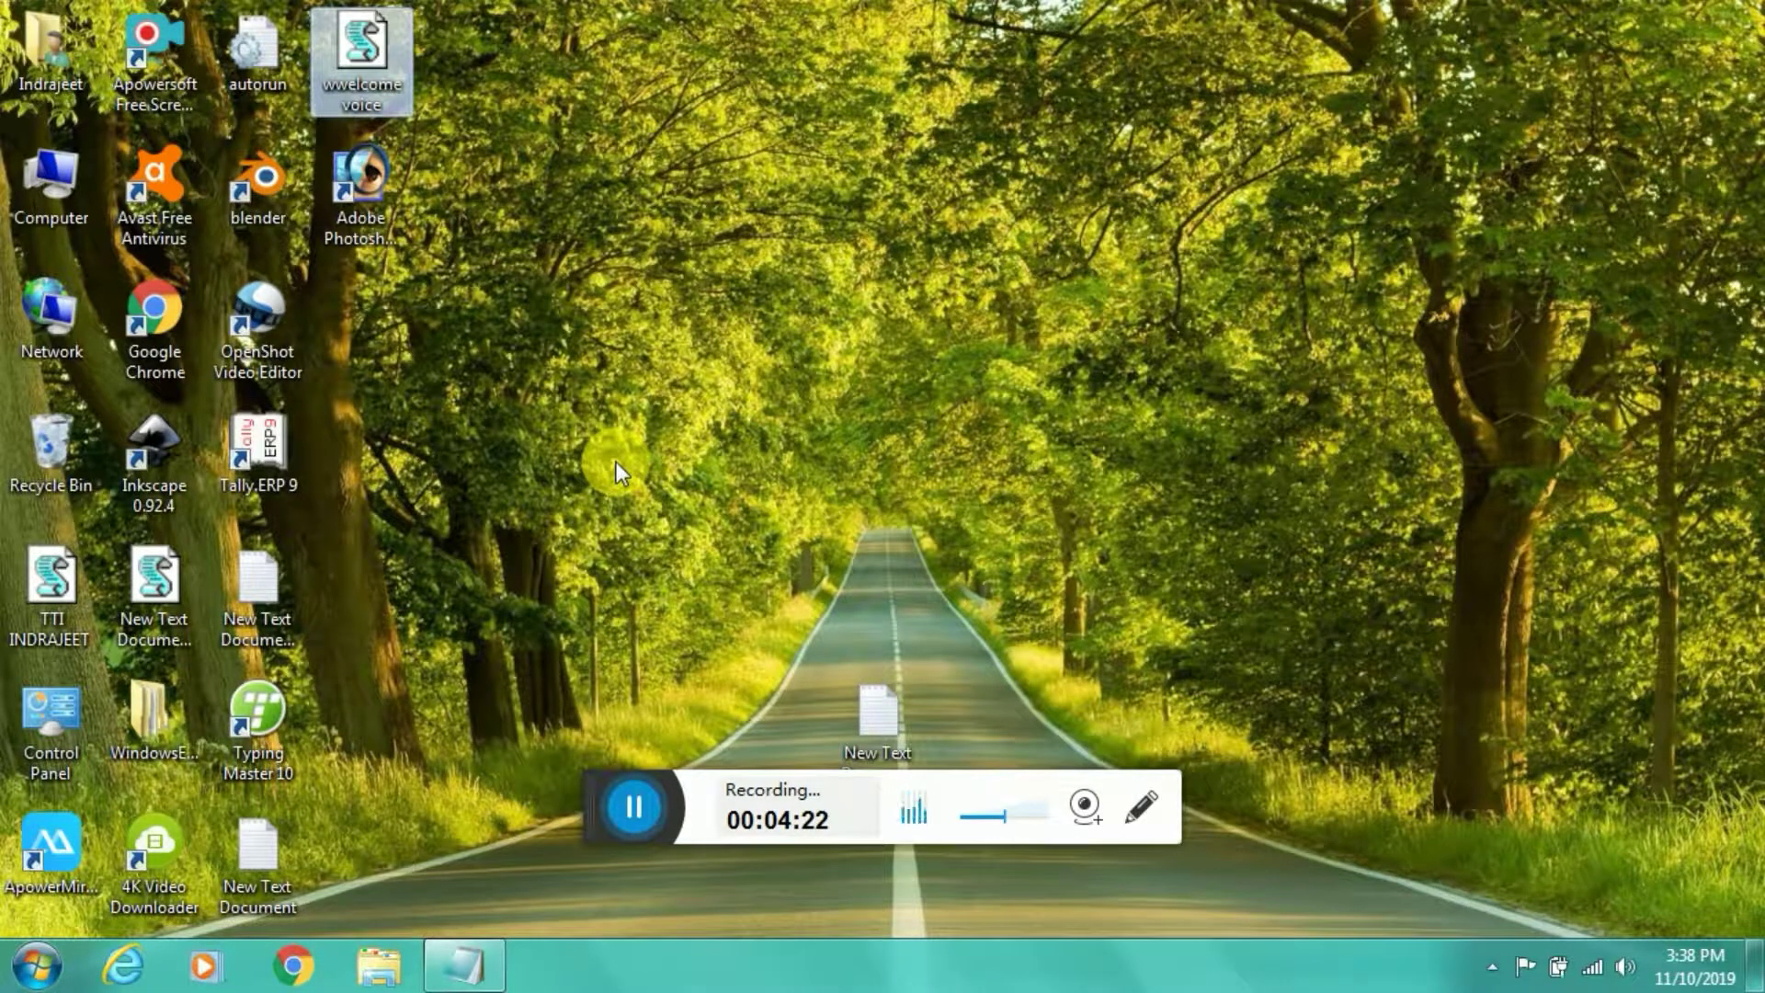
Run shell:startup again to check the scripts in the Startup folder, and close the folder.
left_click(32, 973)
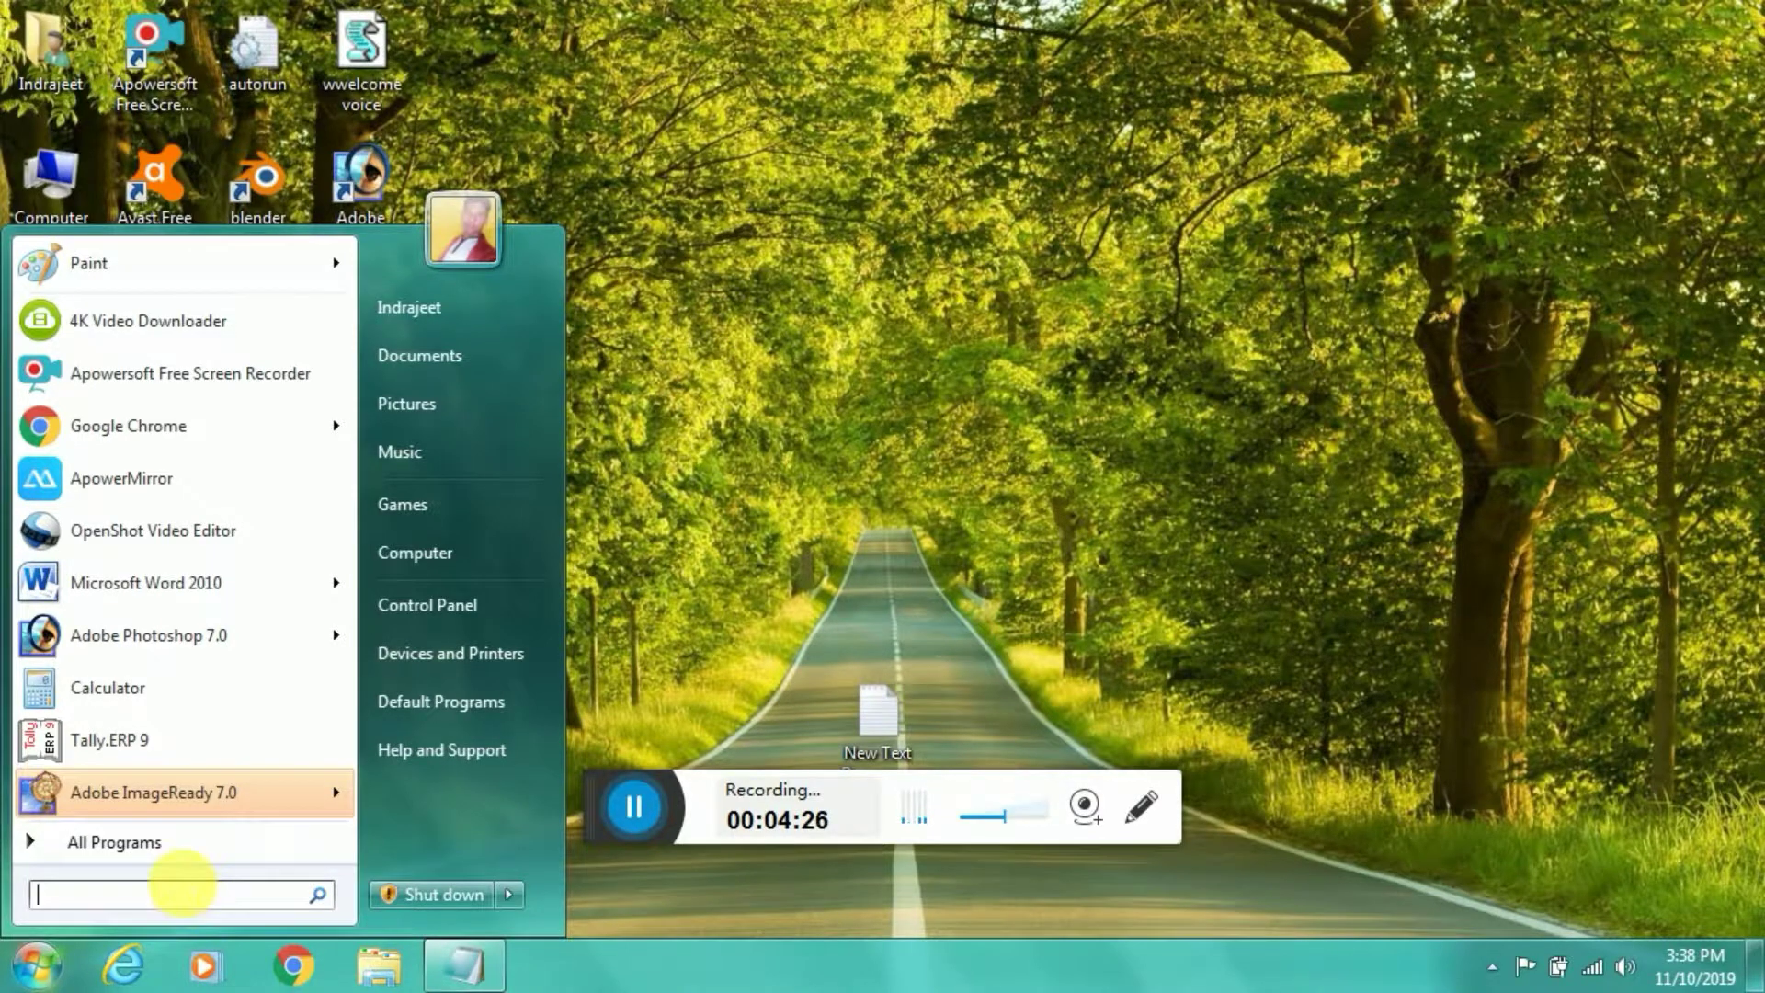
type("RUN")
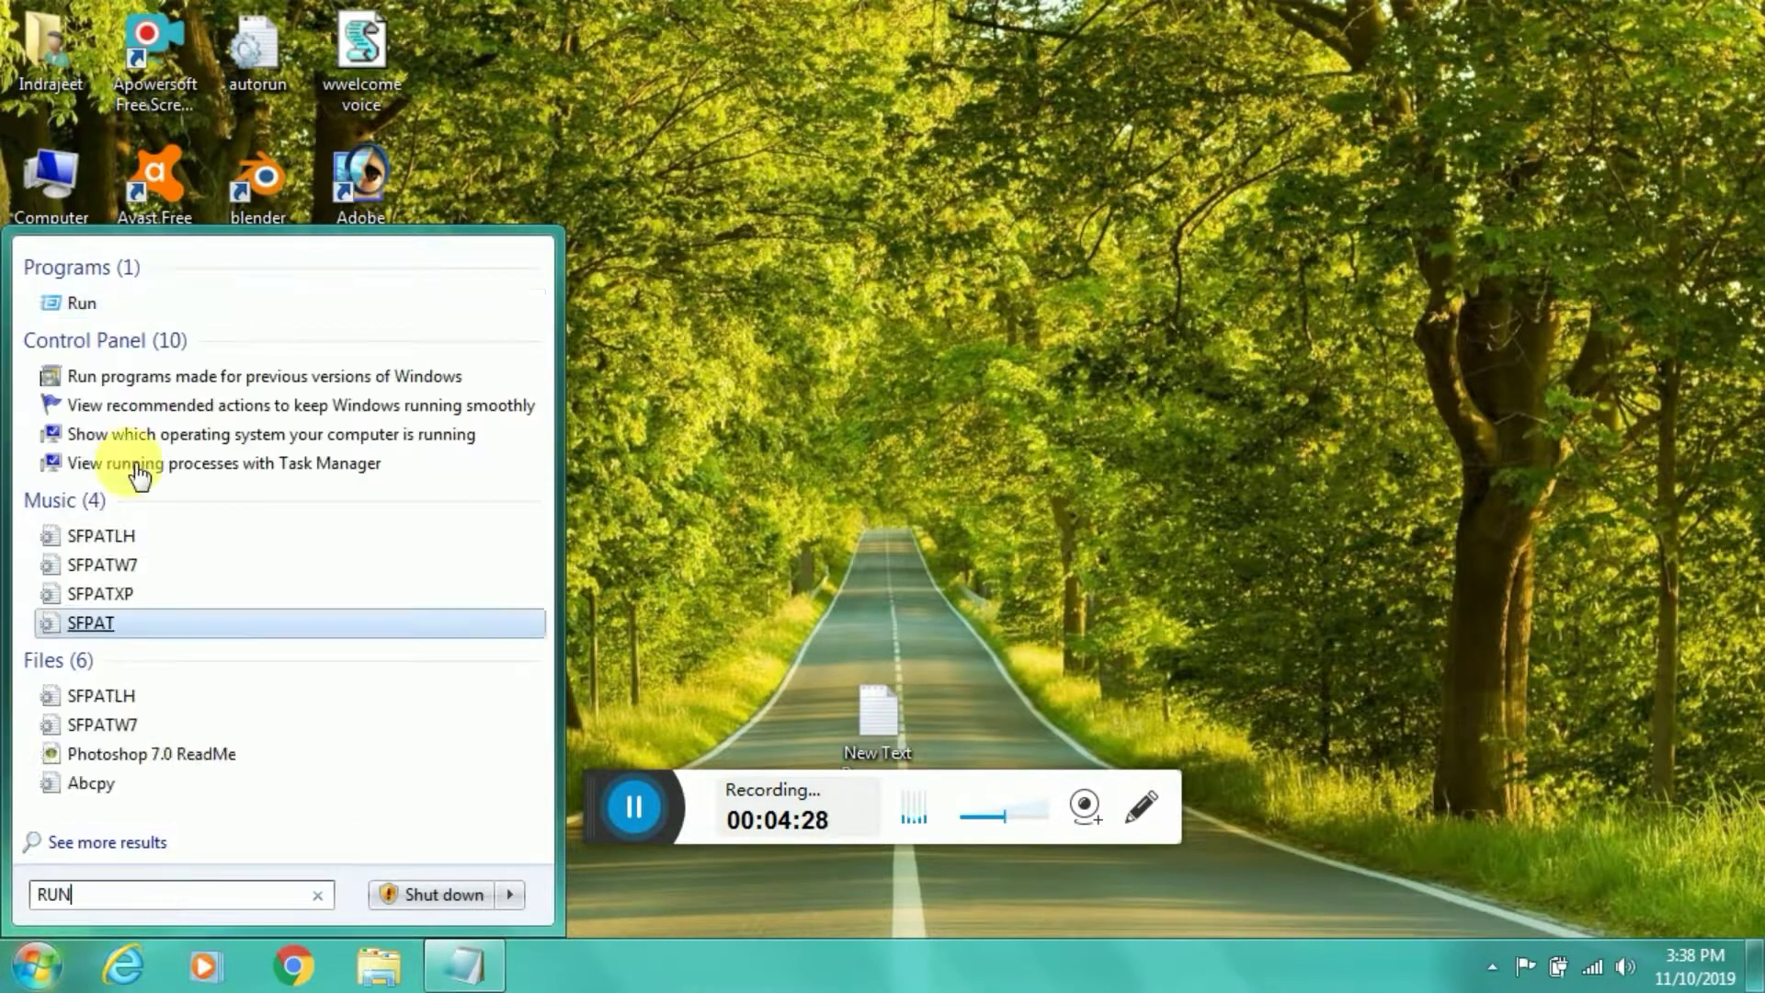
left_click(96, 310)
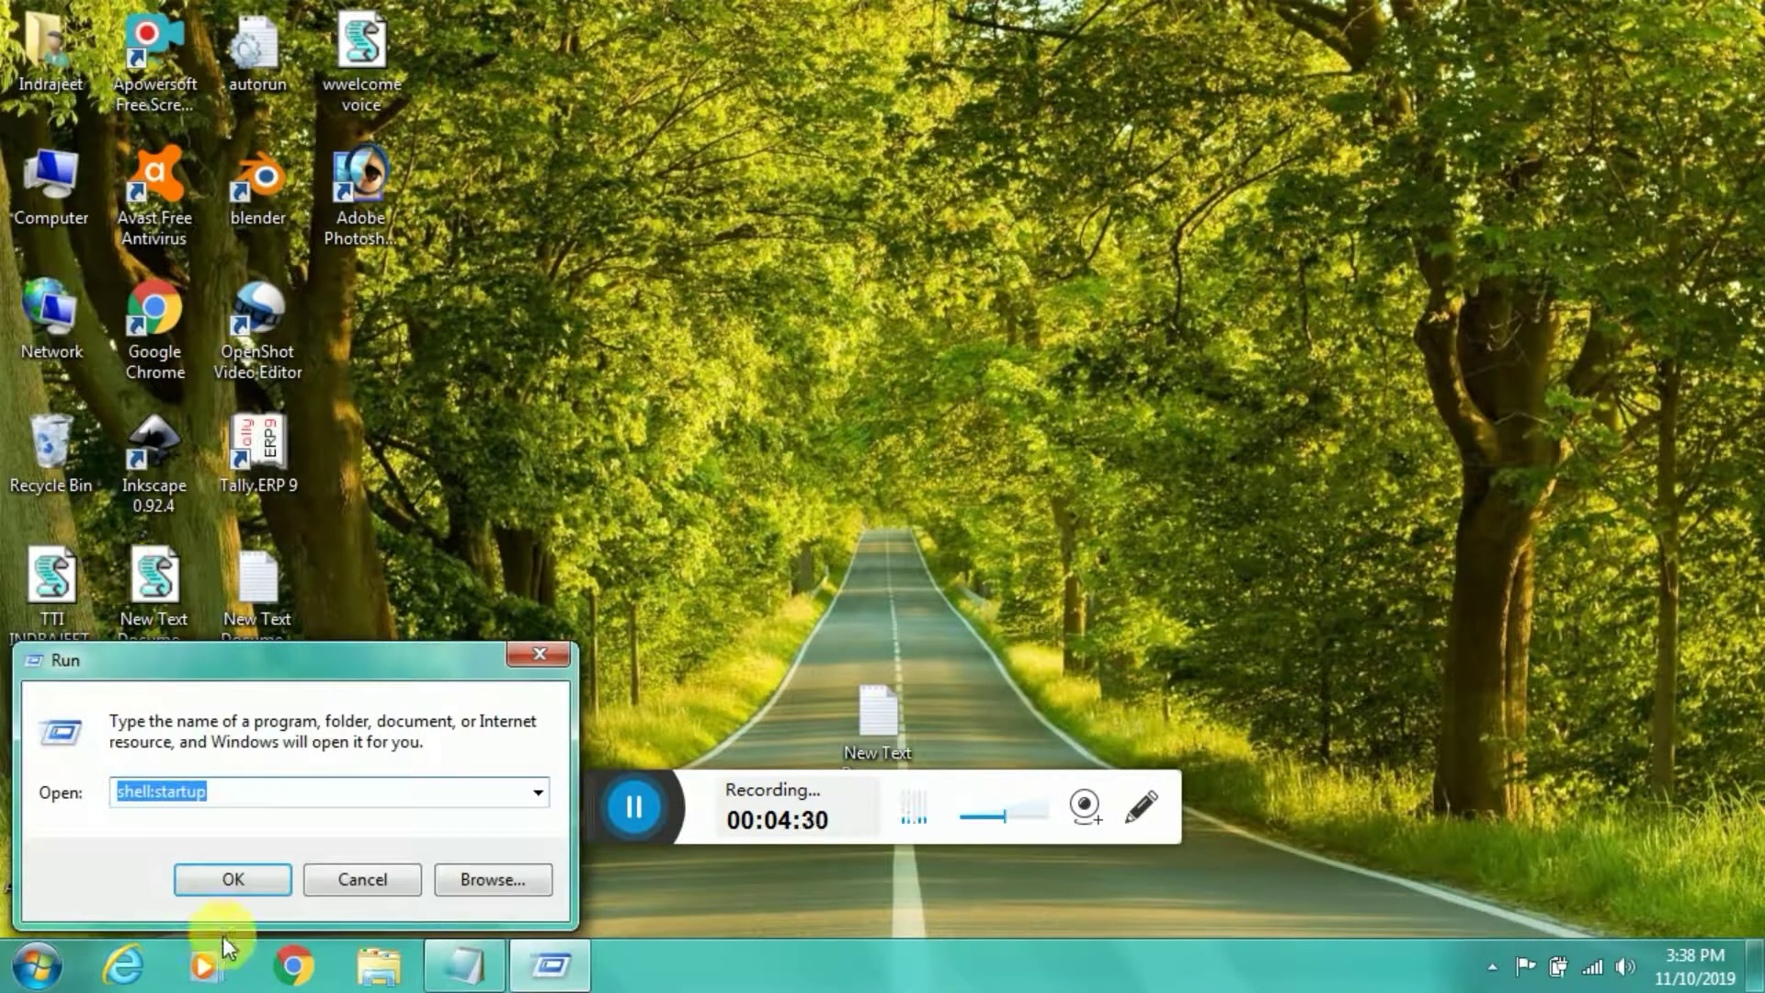
left_click(247, 881)
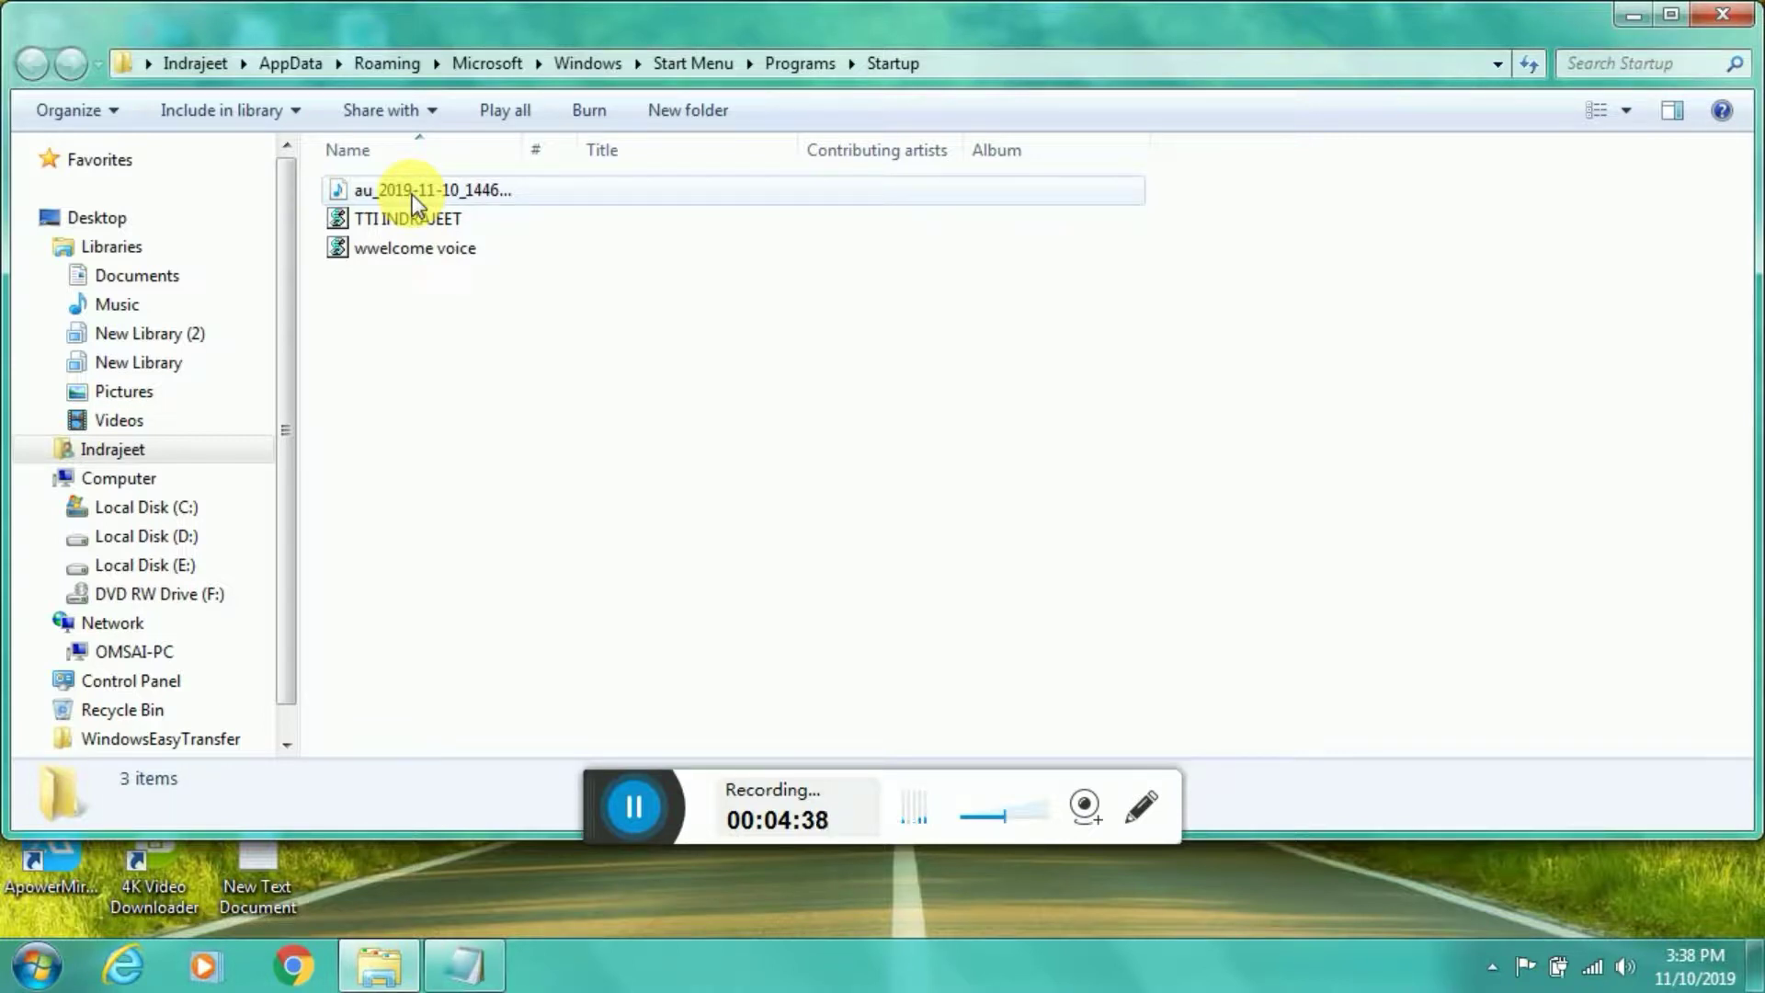
left_click(1725, 15)
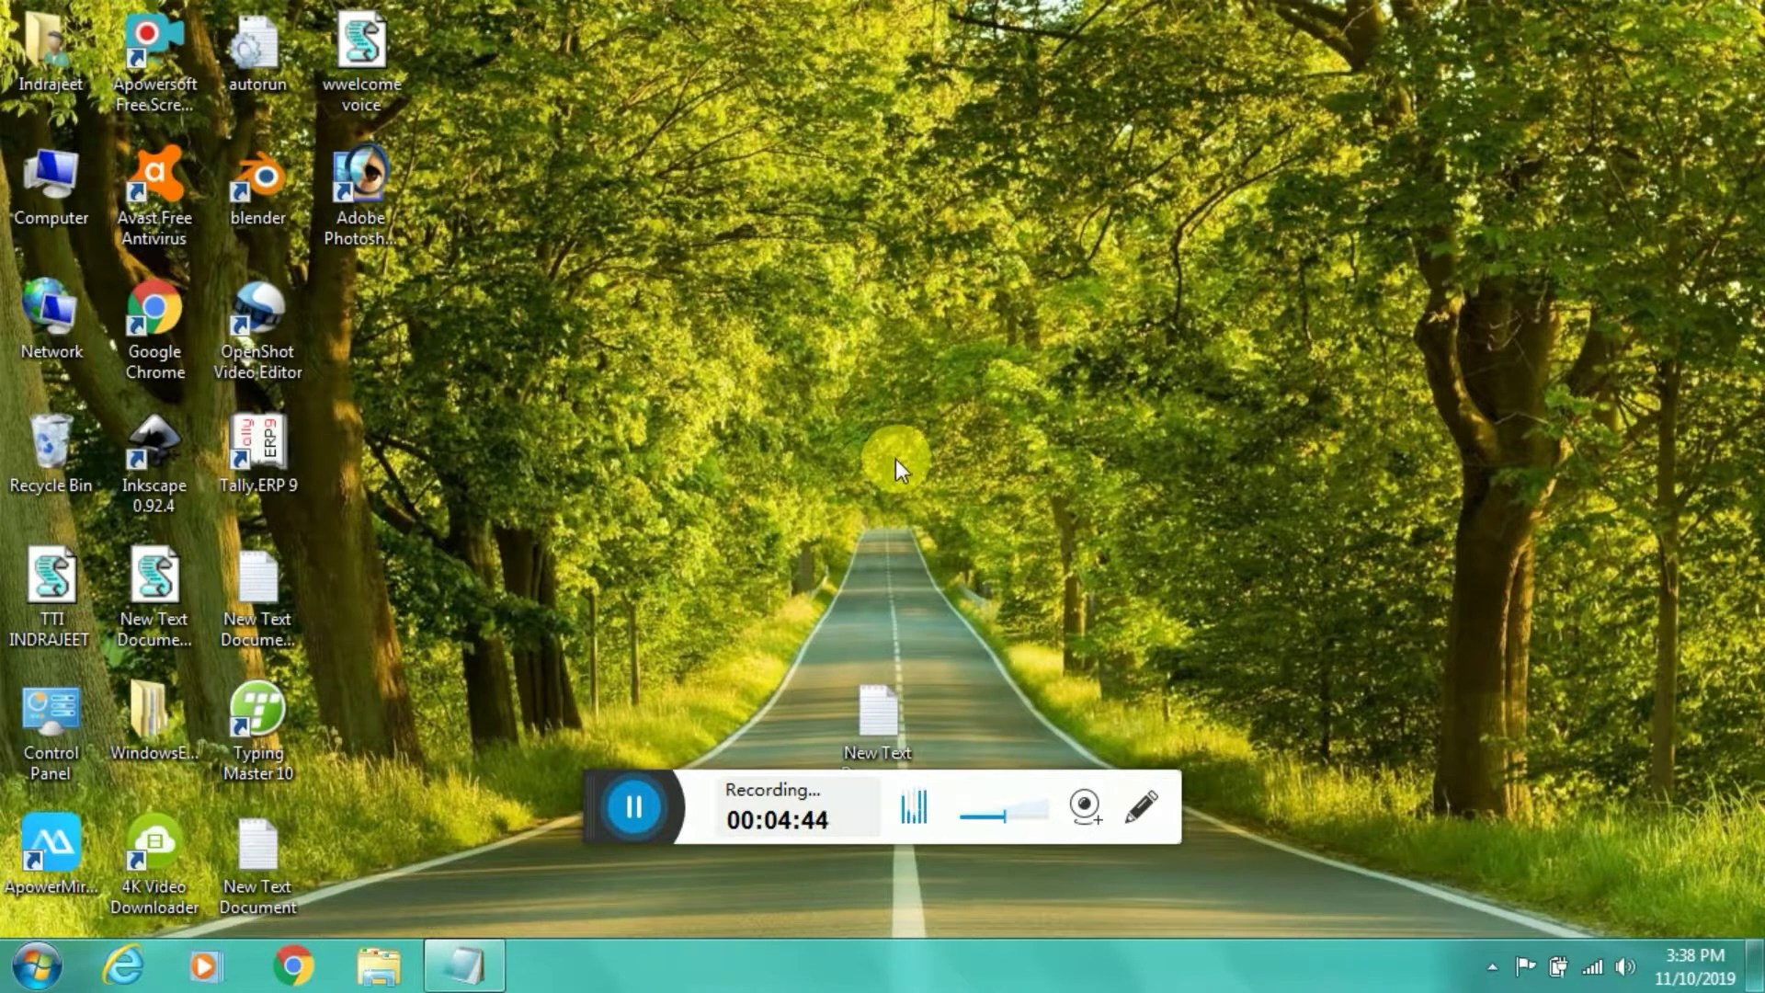